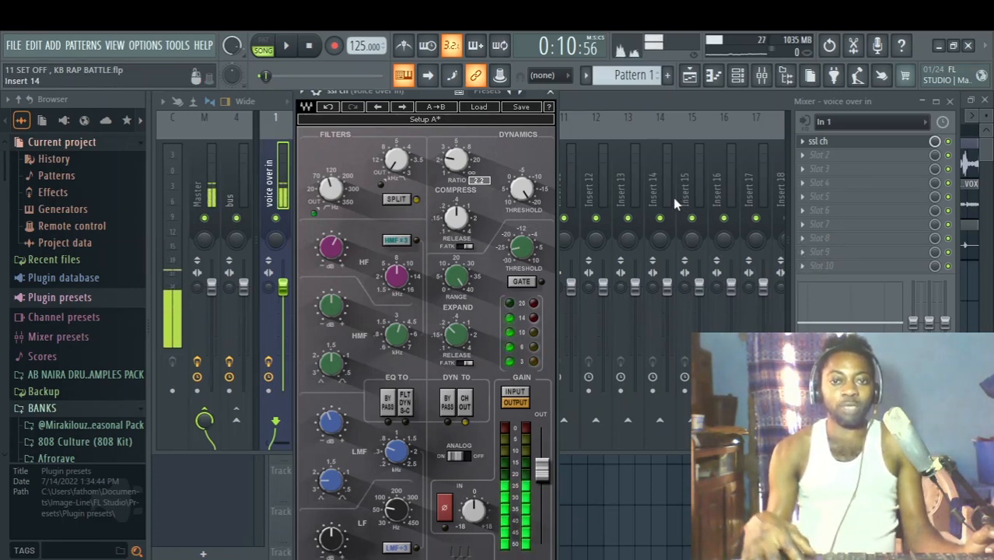
Step: Close the voice-over channel's plugin, select the LEAD VOCAL track and play the song while viewing the playlist
click(550, 92)
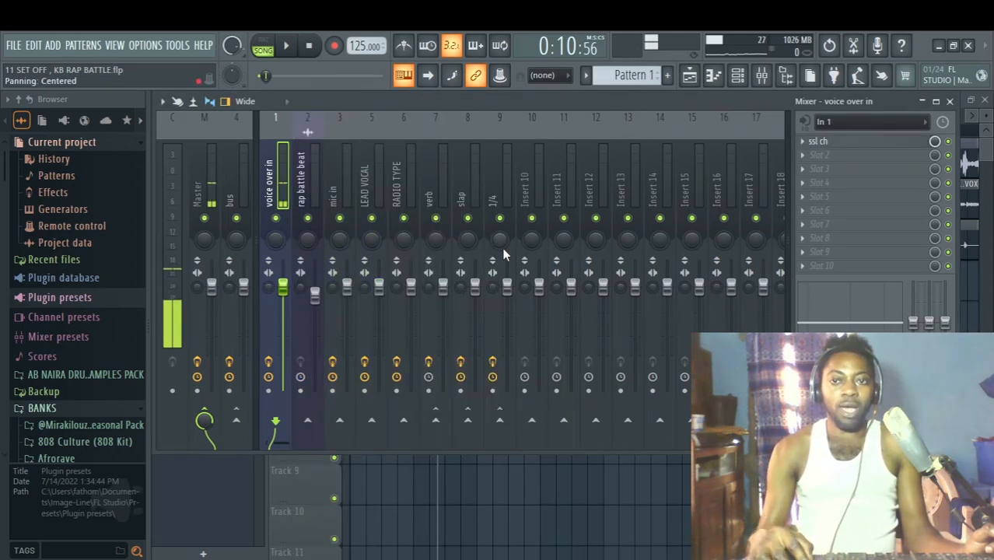
click(373, 230)
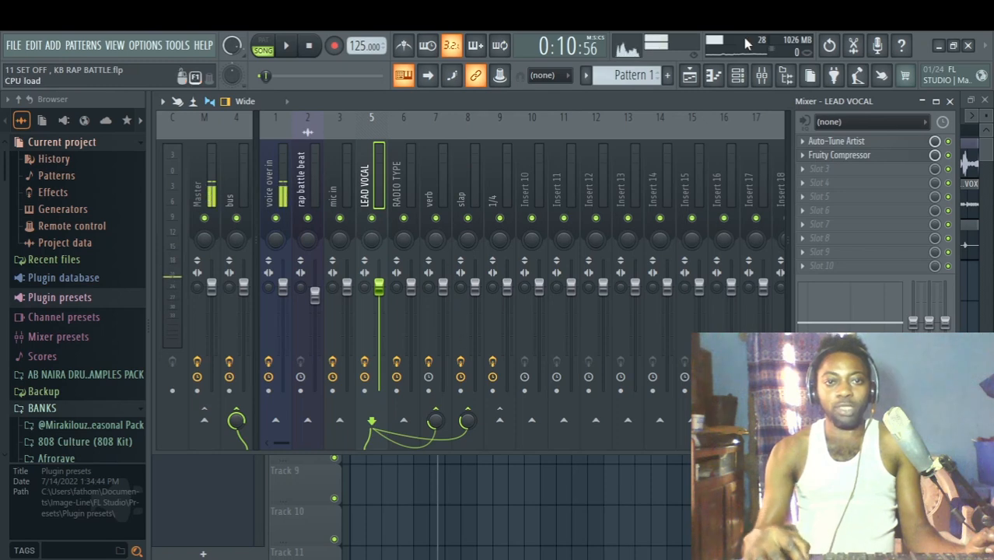
key(space)
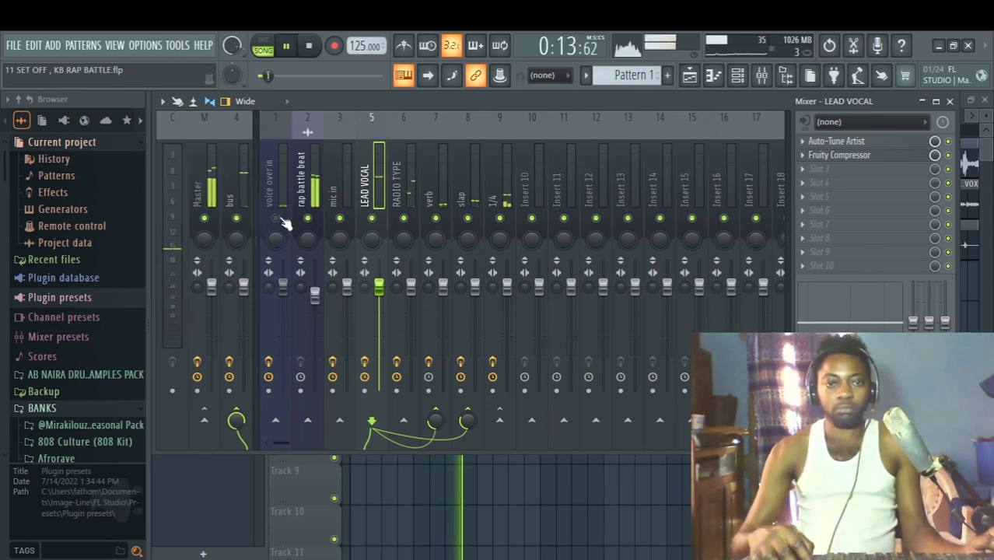
click(689, 75)
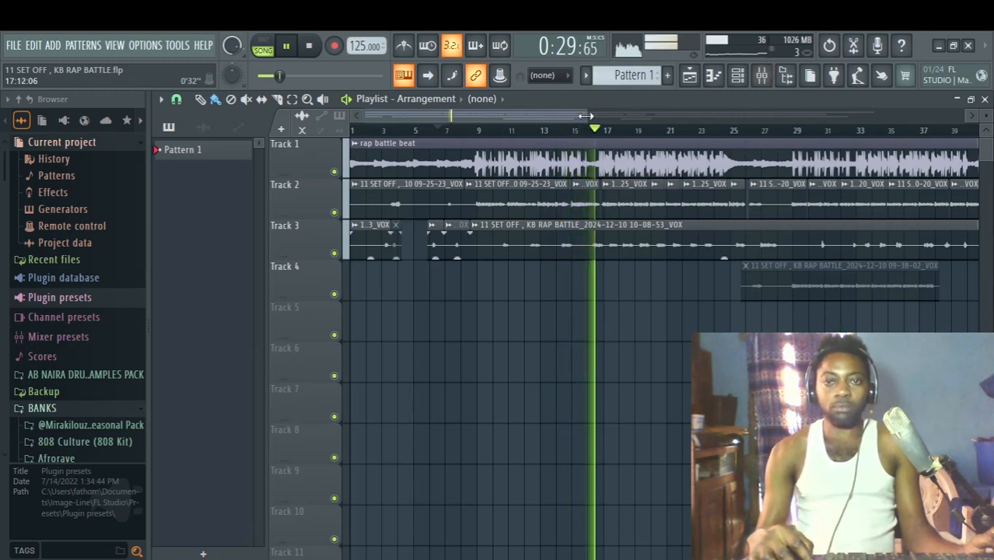
drag(585, 115, 597, 115)
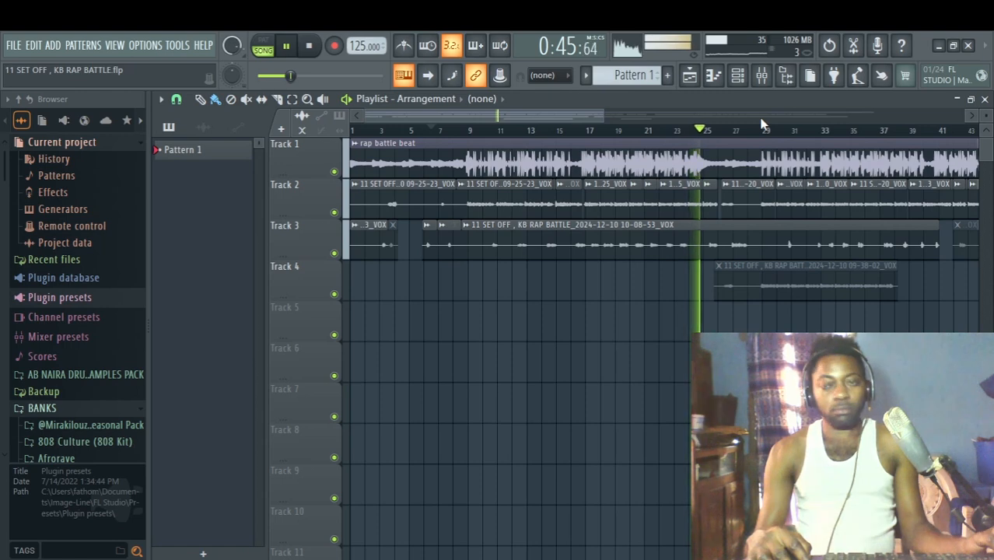
key(space)
key(F9)
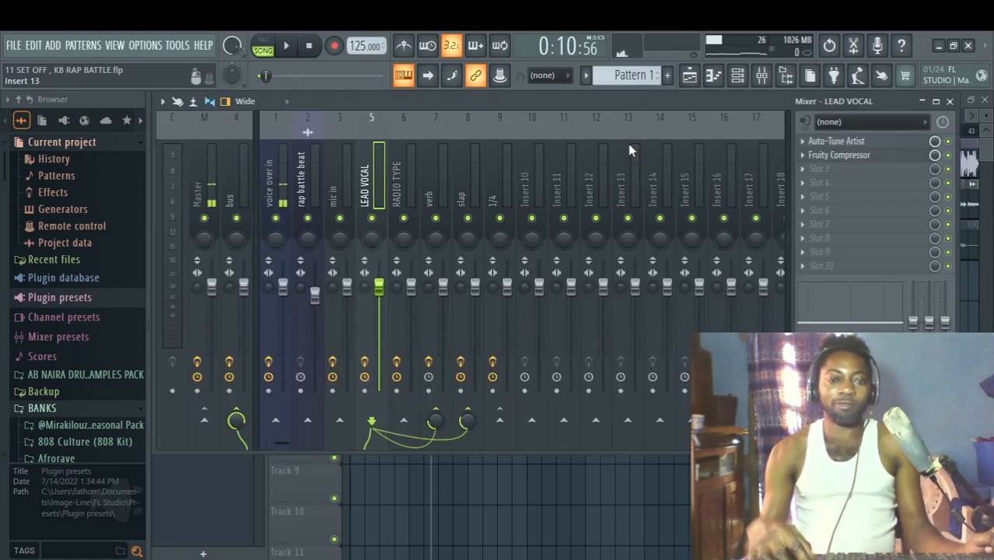
Step: Mute the slap and verb mixer tracks and play the song to hear the vocals without them
click(468, 219)
click(435, 219)
key(space)
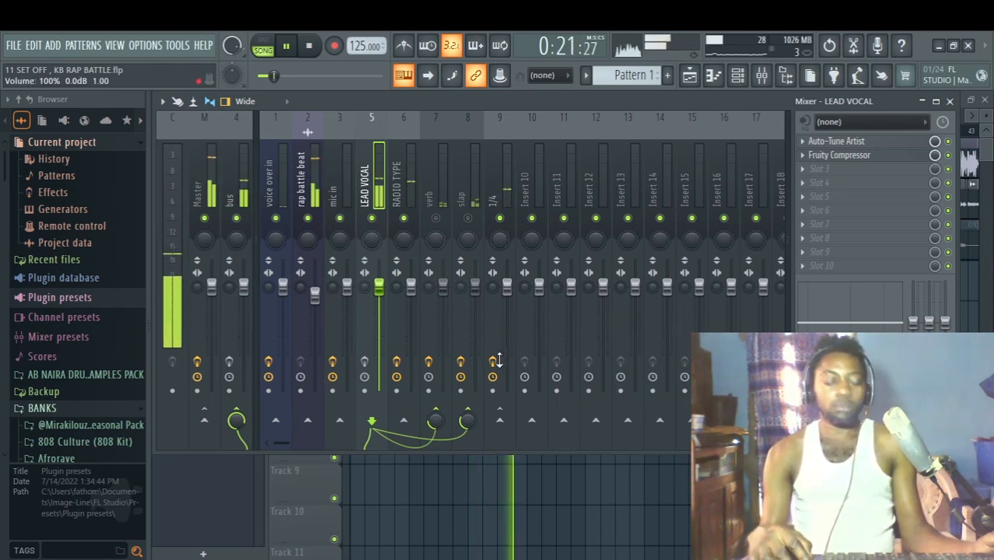
click(689, 76)
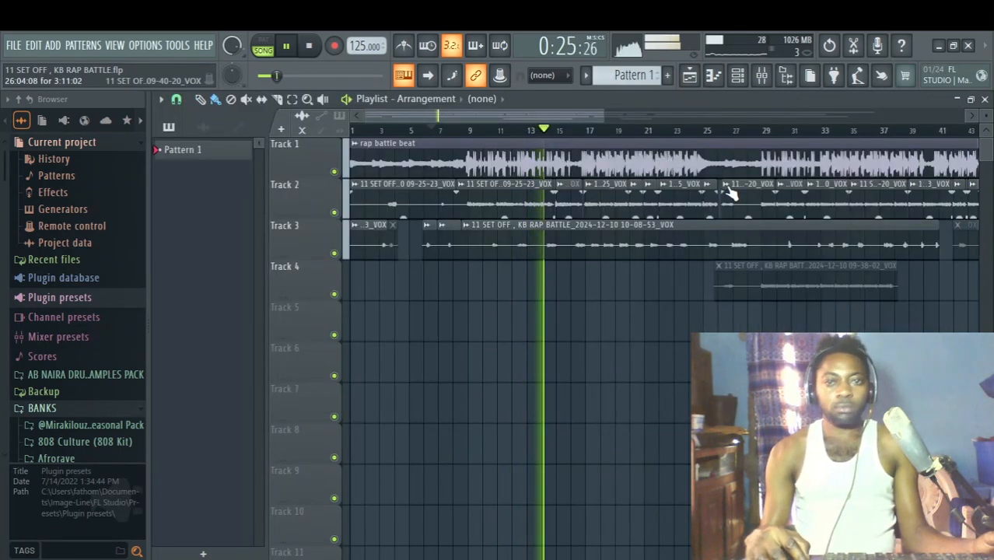
click(762, 76)
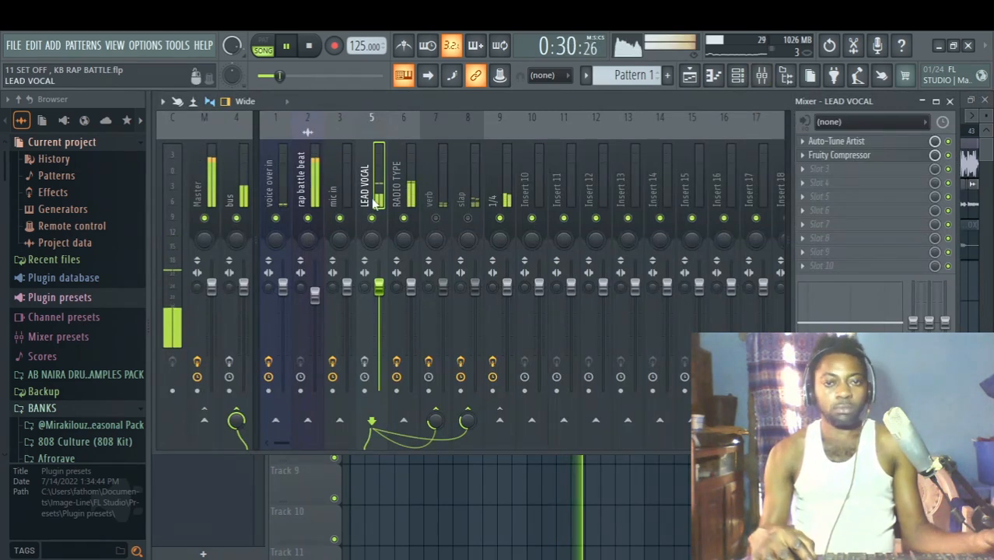
key(space)
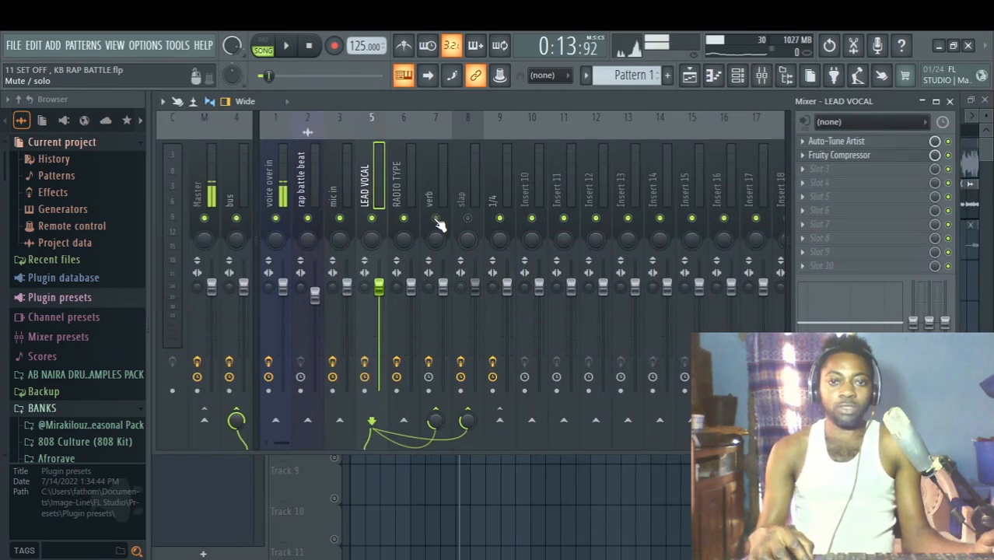
Step: Toggle the verb and slap tracks on briefly and mute both again
click(467, 218)
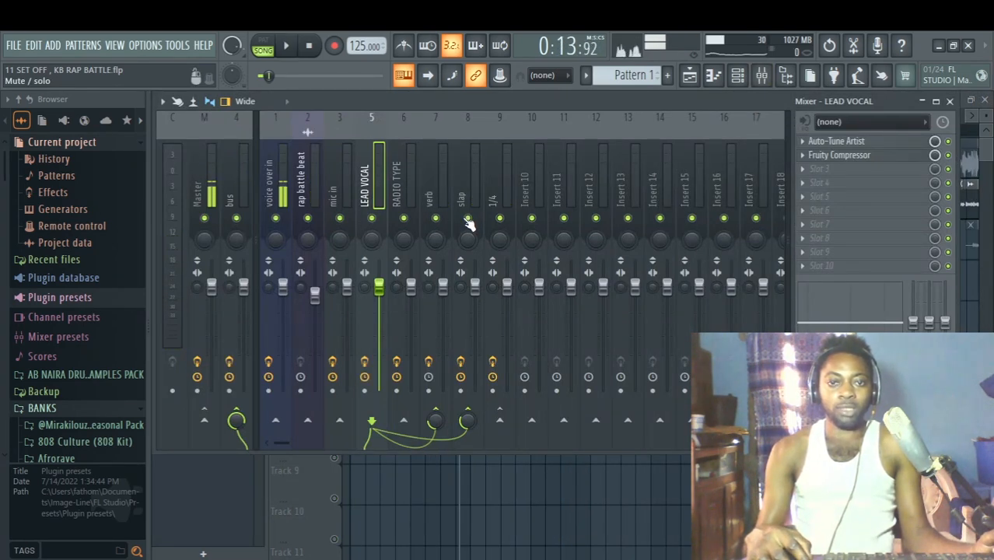
click(467, 218)
click(436, 218)
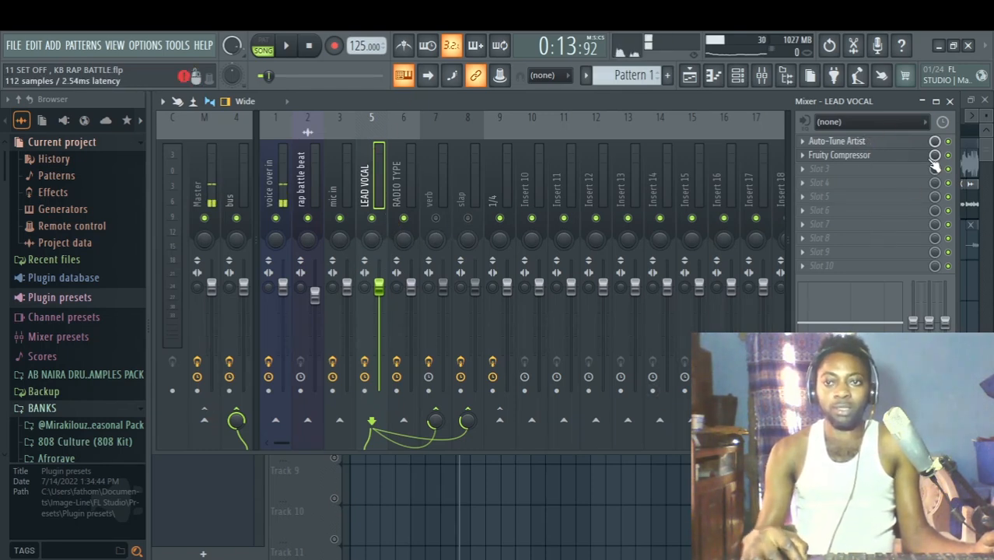
Step: Review the Auto-Tune Artist and Fruity Compressor settings on the LEAD VOCAL track
click(836, 141)
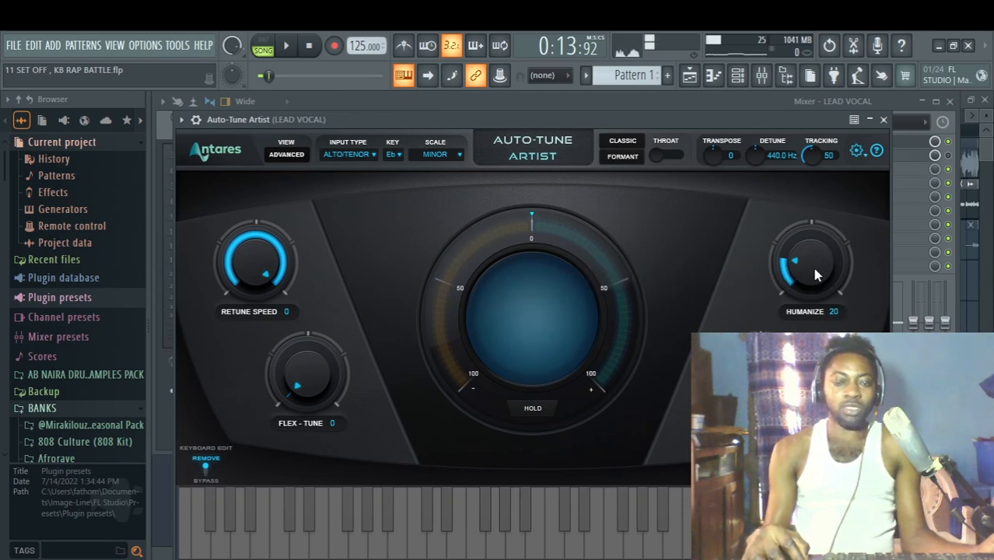
click(884, 120)
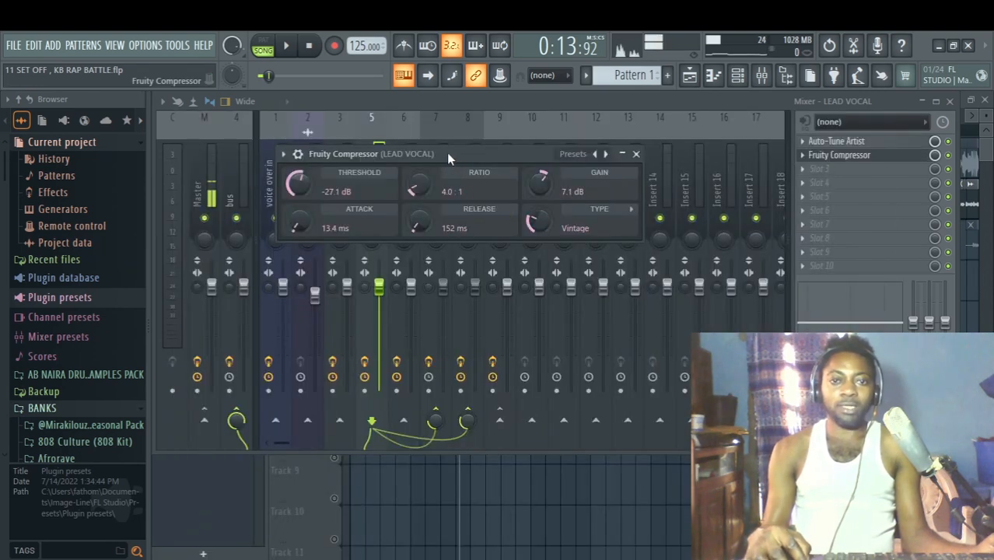
drag(444, 159, 463, 188)
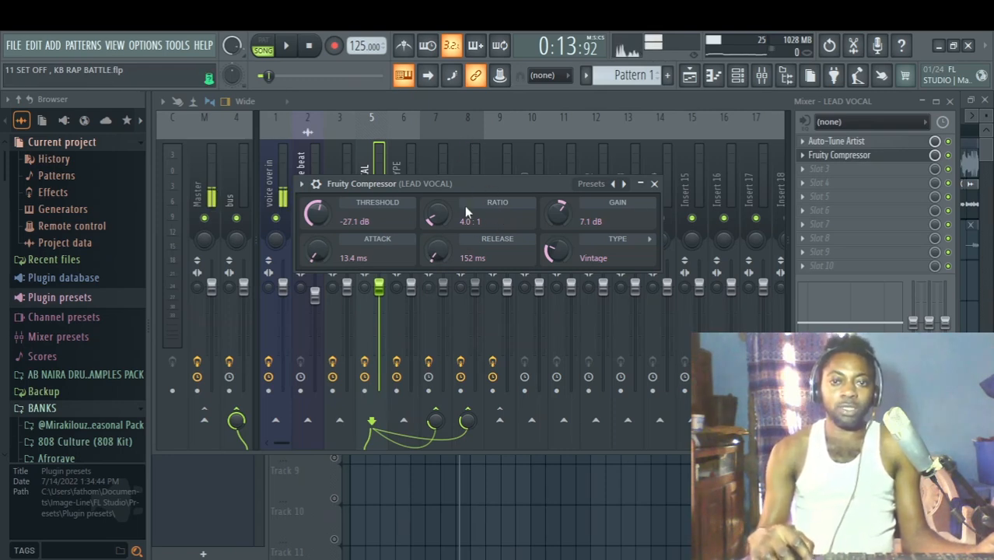
drag(450, 184, 454, 176)
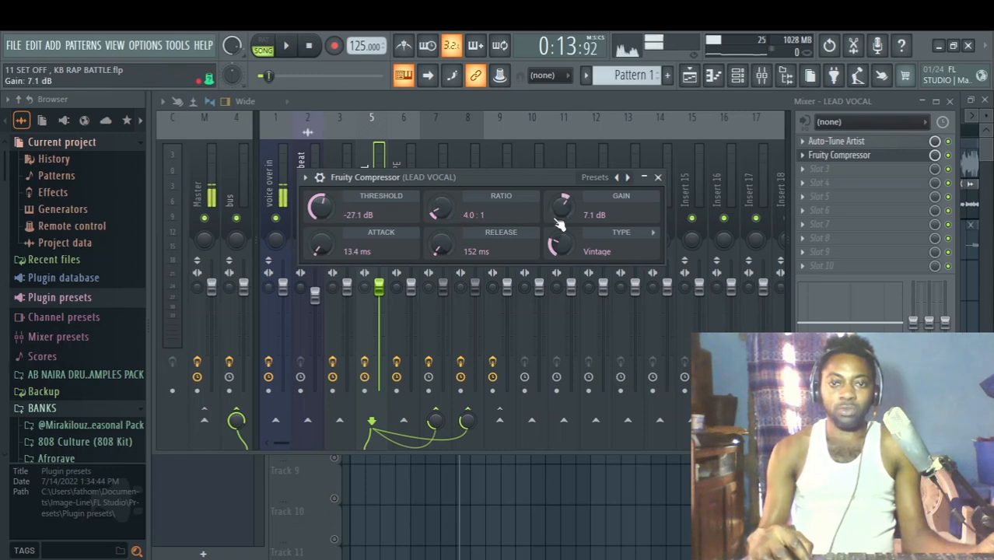
Step: Play the song with the LEAD VOCAL's Fruity Compressor bypassed, and switch the compressor back on
key(space)
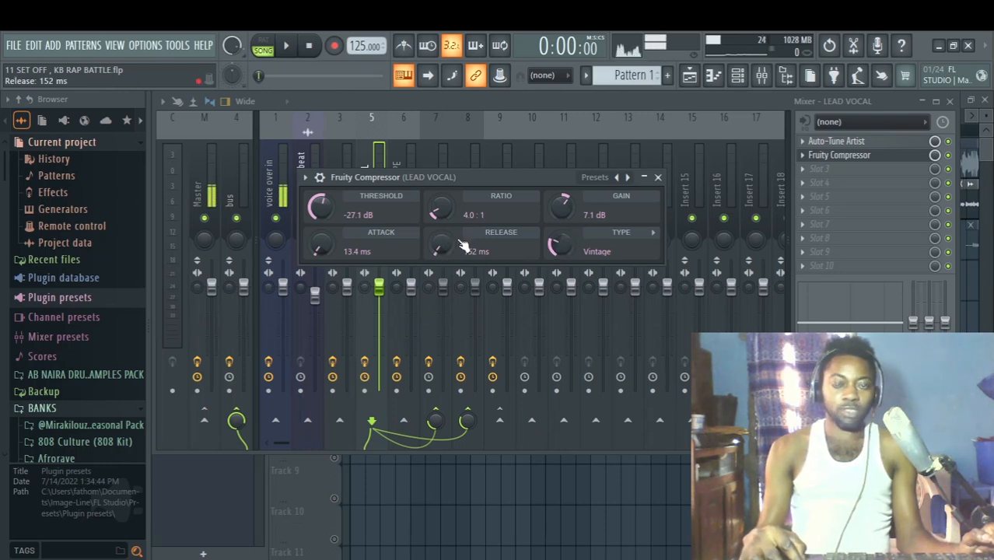
drag(543, 177, 527, 168)
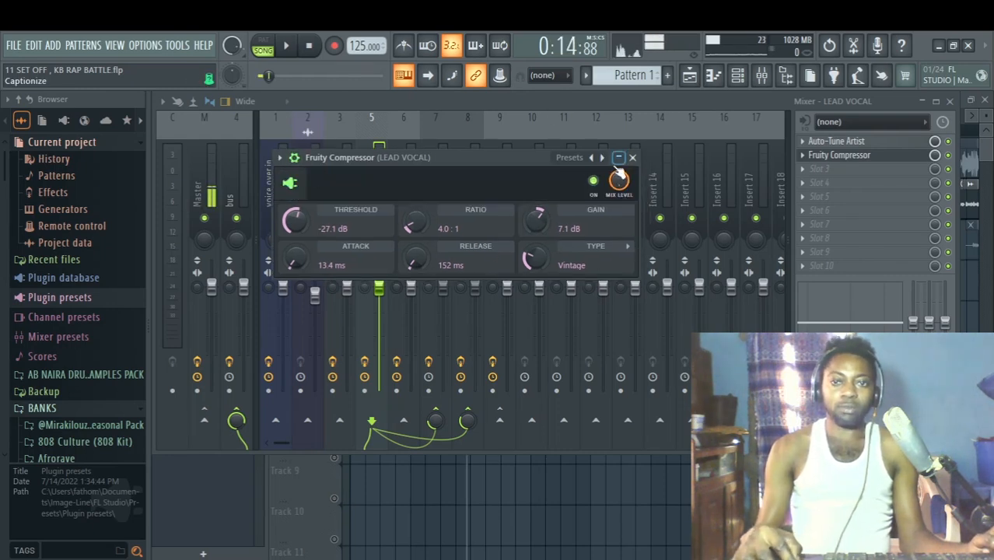
key(space)
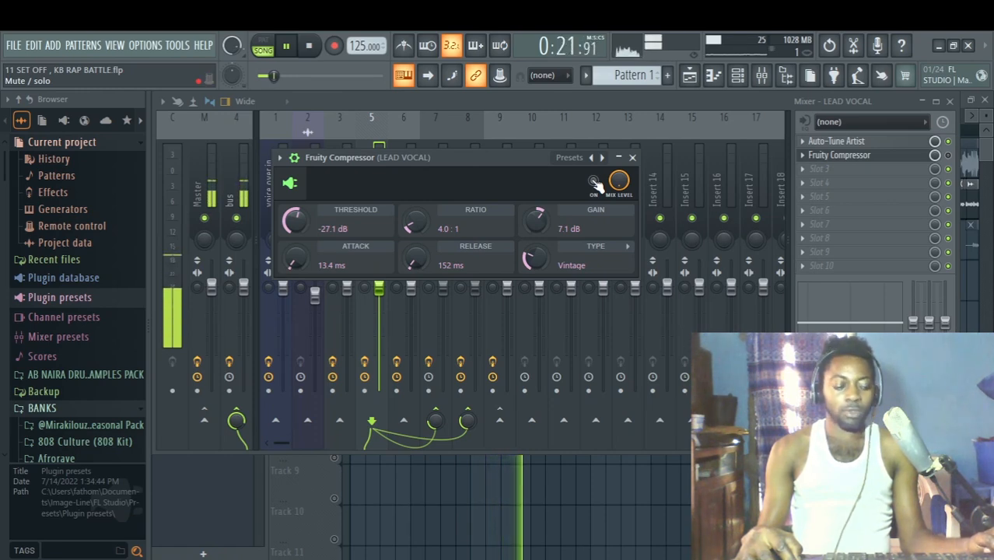
key(space)
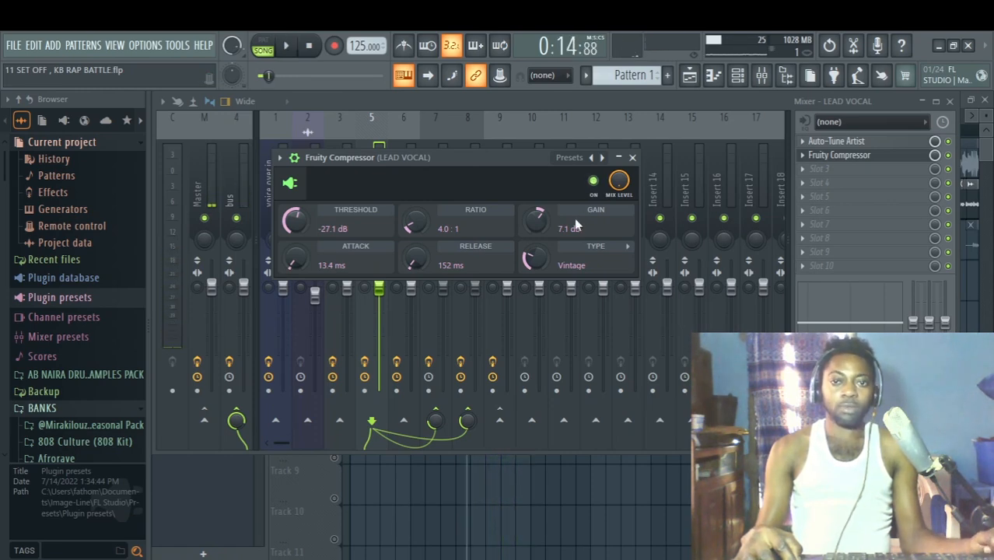
Step: Hide the compressor's detailed settings, listen to the LEAD VOCAL with compression active and close the plugin
click(293, 160)
key(space)
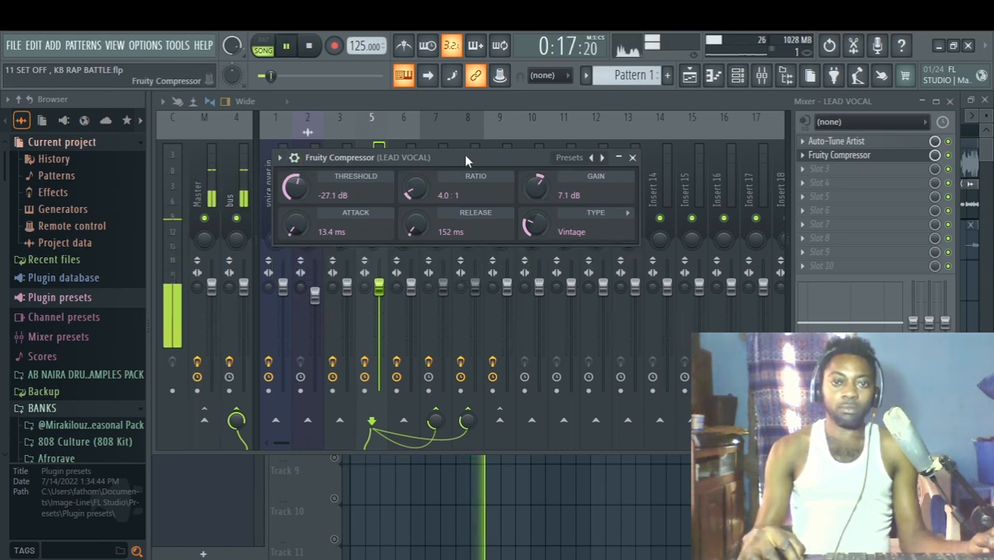
drag(465, 156, 516, 160)
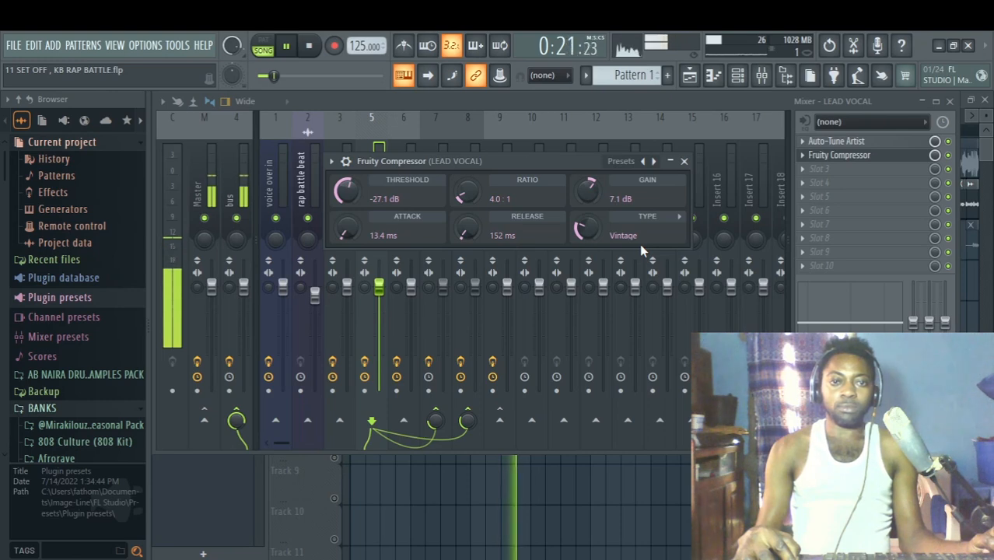
key(space)
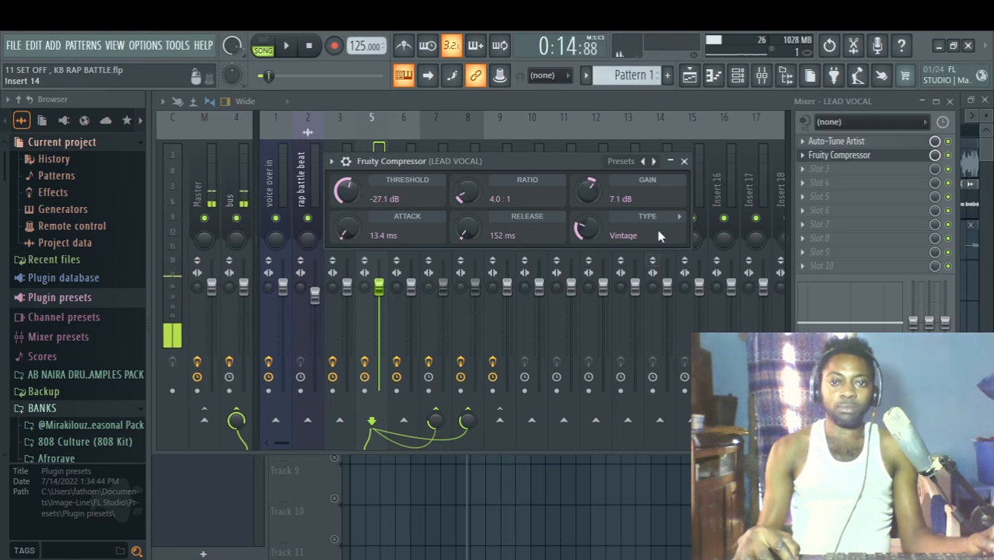
click(684, 161)
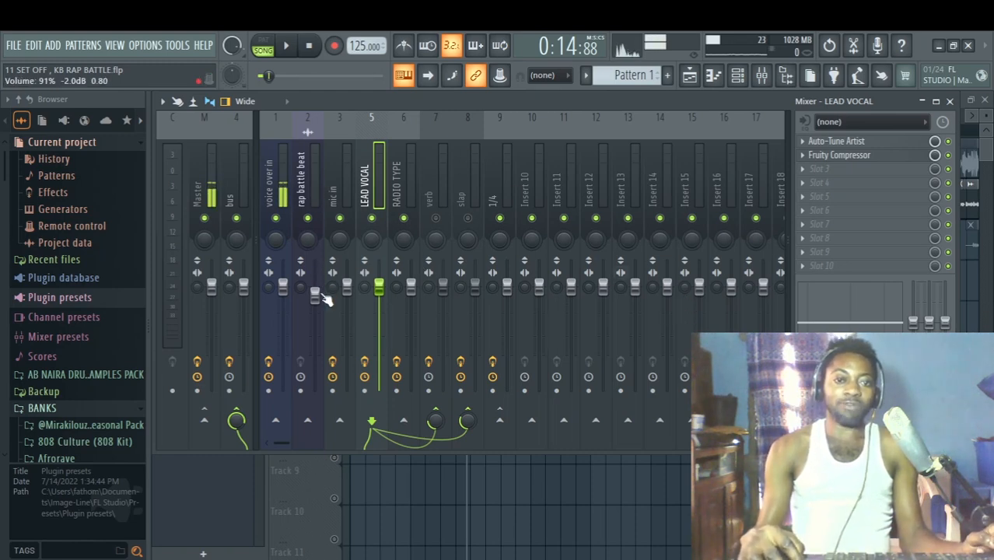
Step: Select the bus track, enable its Fruity parametric EQ 2 and open the EQ window to inspect the curve
click(307, 164)
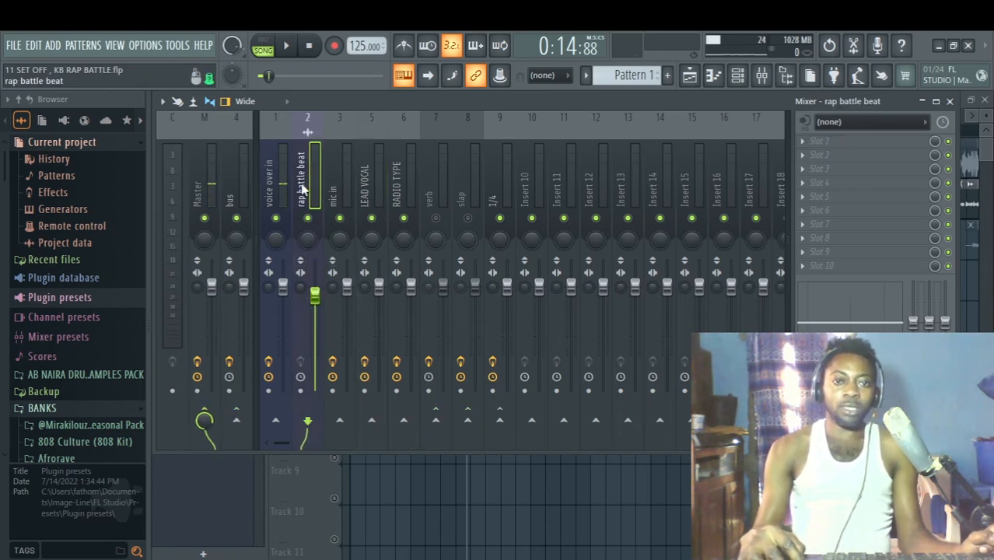
click(373, 181)
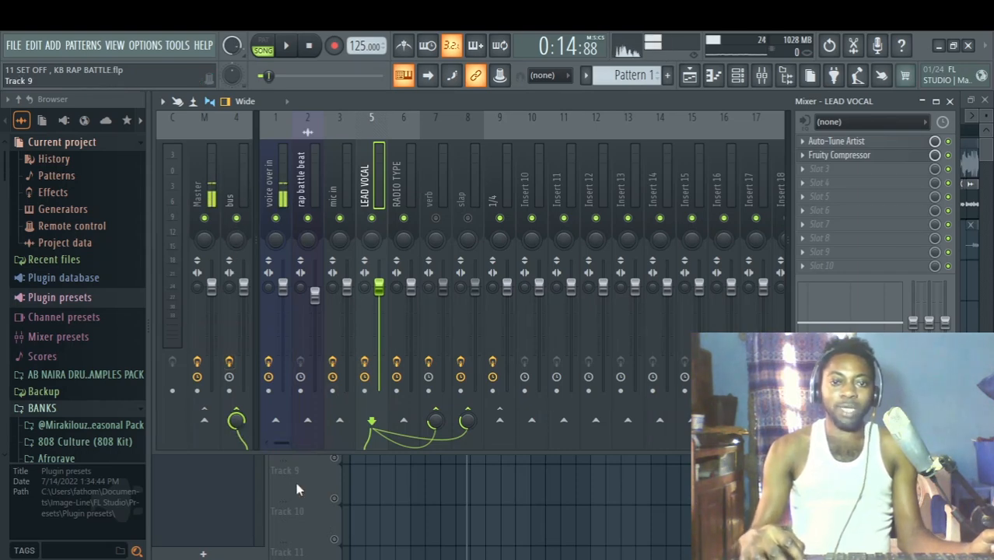
click(236, 193)
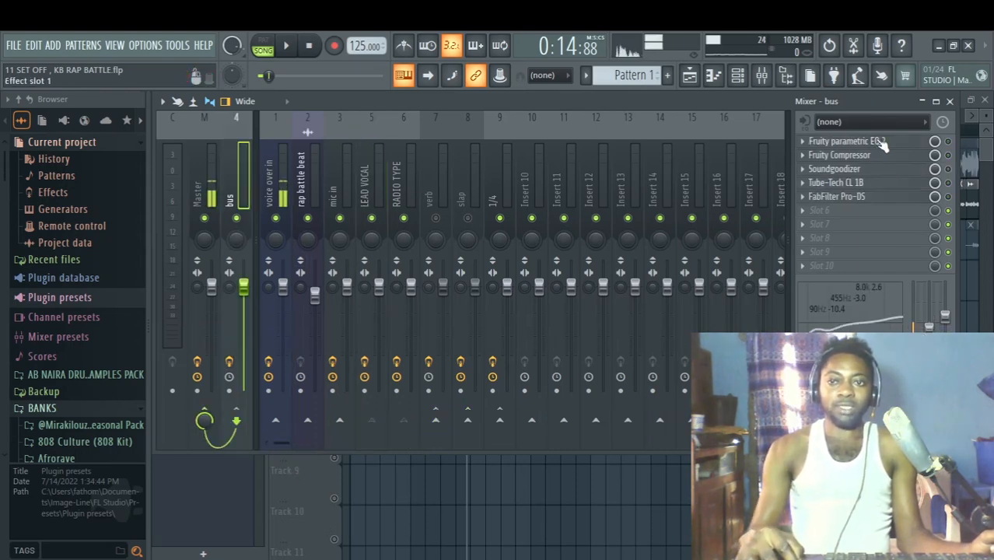
click(881, 142)
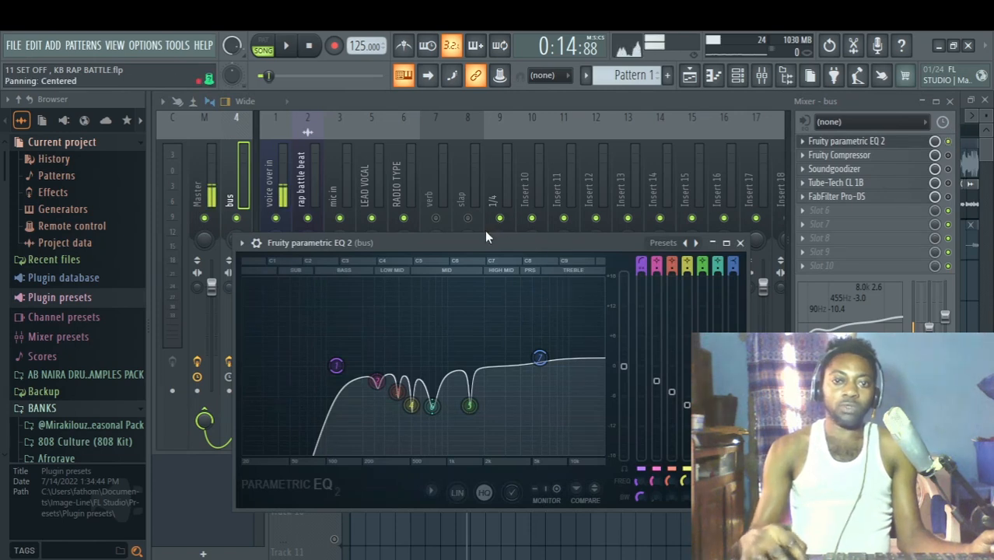
drag(486, 241, 492, 186)
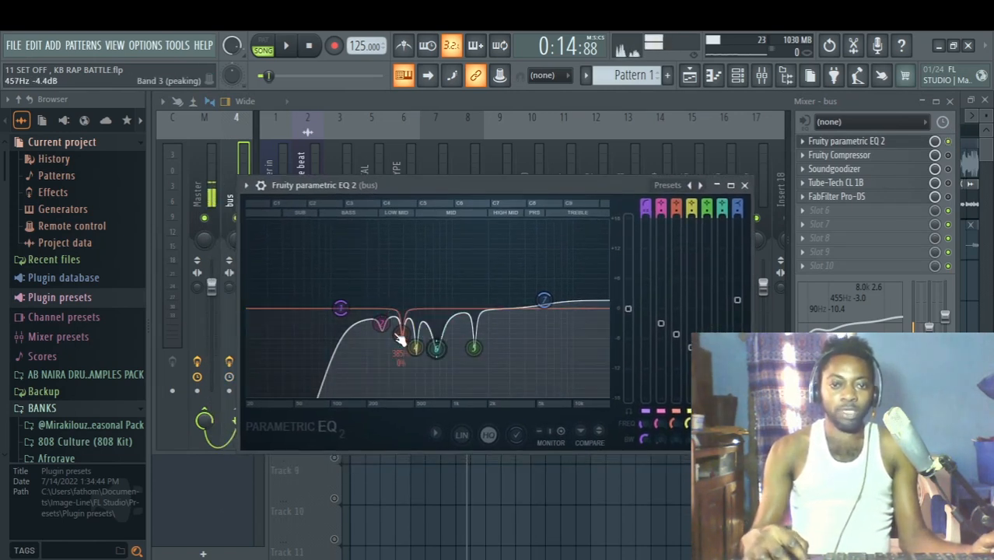
drag(502, 188, 493, 158)
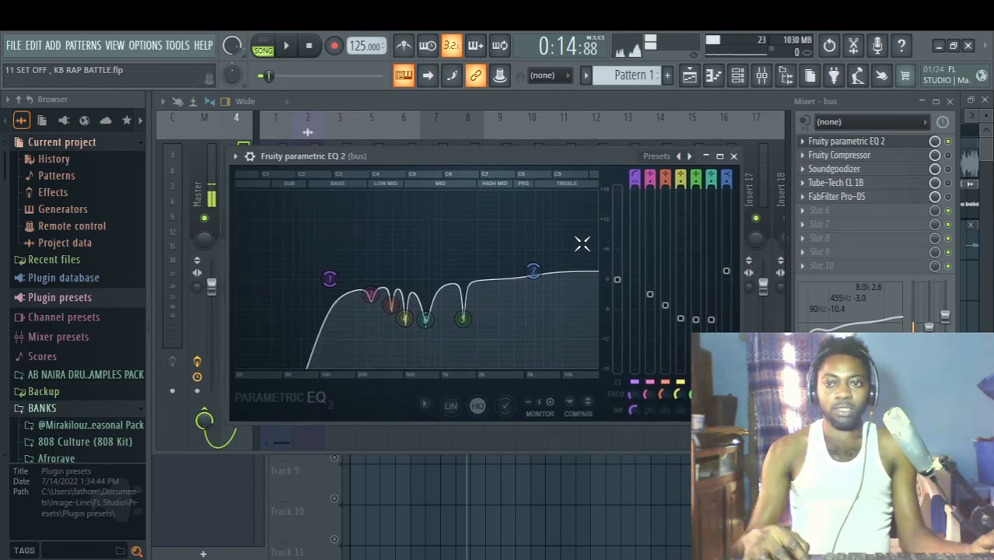
Step: Compare the bus playback with Fruity parametric EQ 2 on and off, leave it enabled and close its window
key(space)
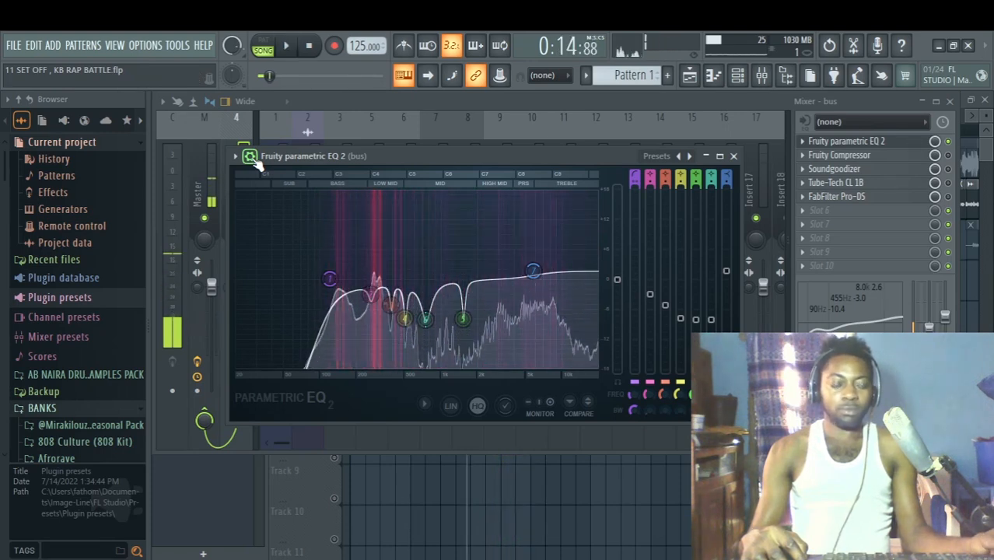
click(249, 156)
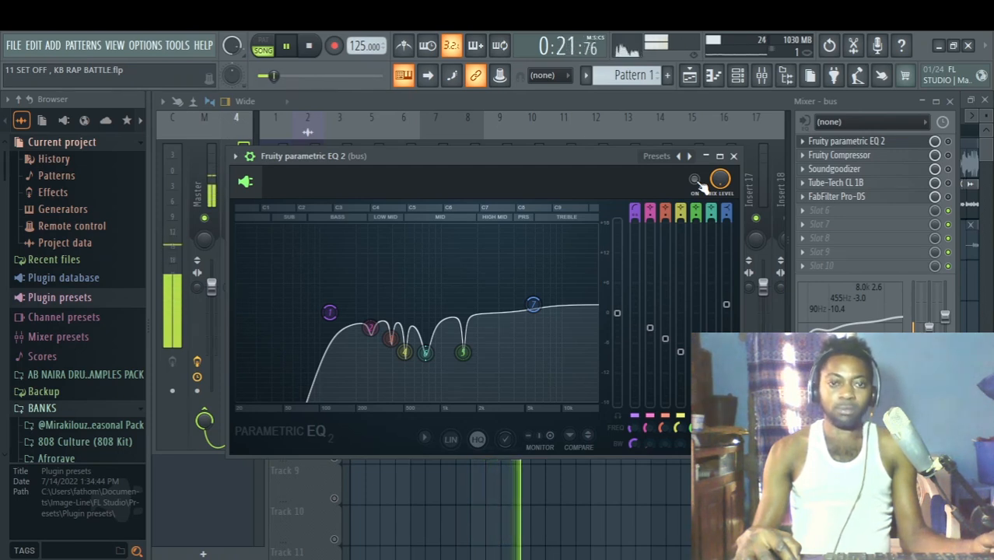
key(space)
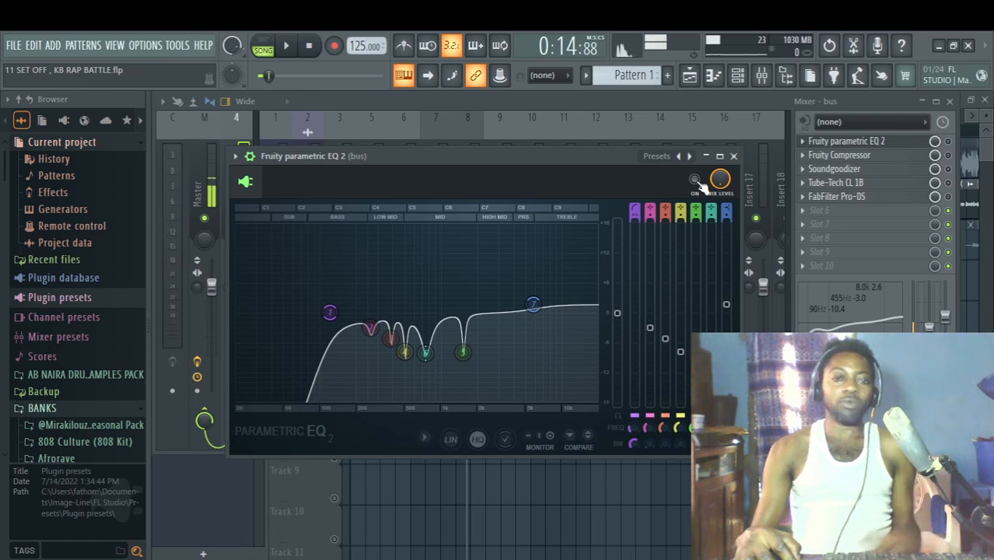
click(696, 181)
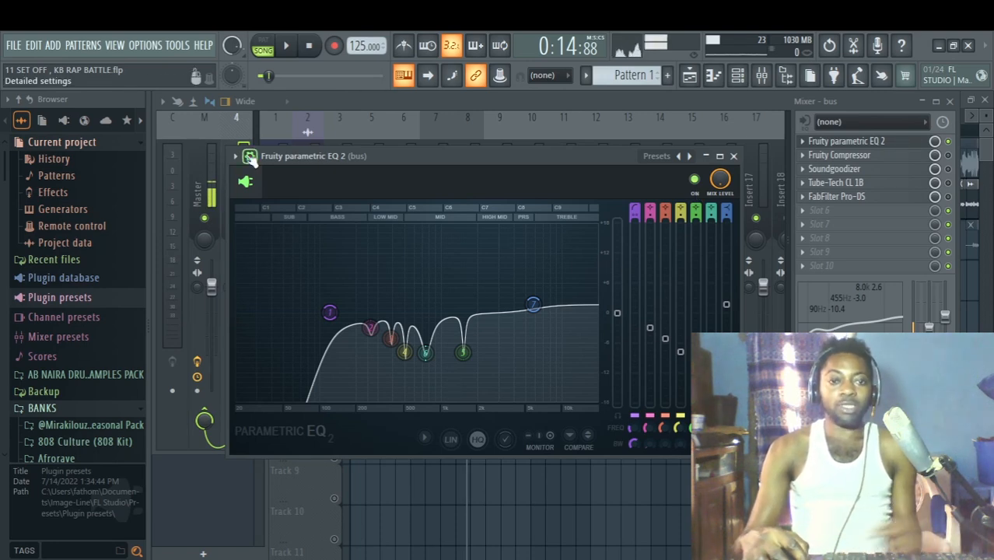
click(732, 156)
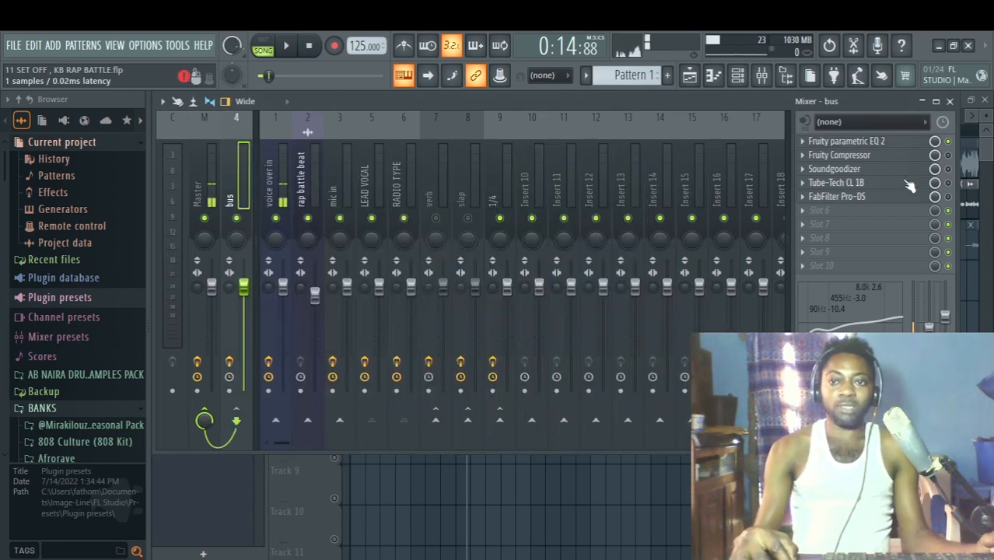
Step: Enable the bus's Fruity Compressor, inspect its threshold, ratio, gain, attack and release along with its detailed settings, and close it
click(843, 157)
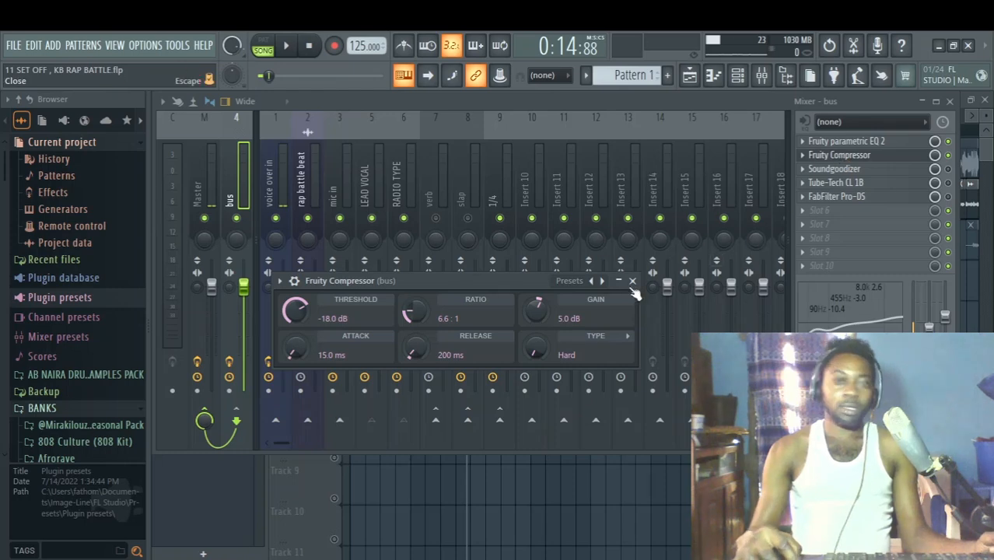
drag(448, 278, 477, 193)
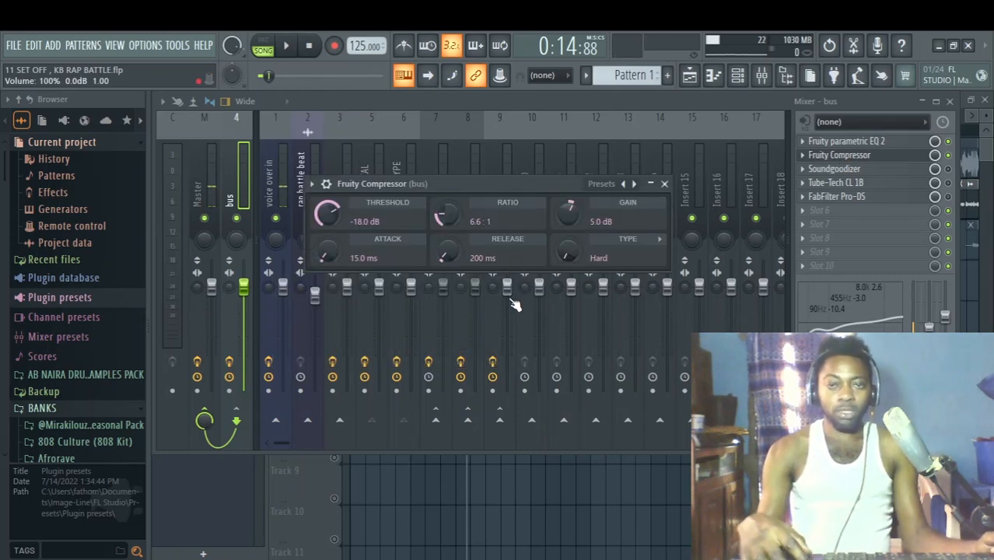
drag(512, 183, 523, 175)
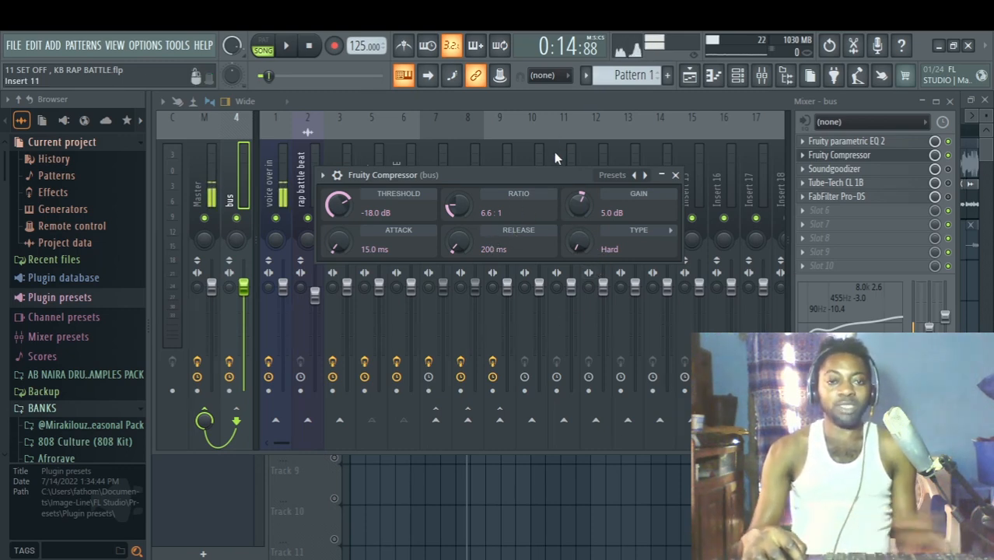
click(323, 174)
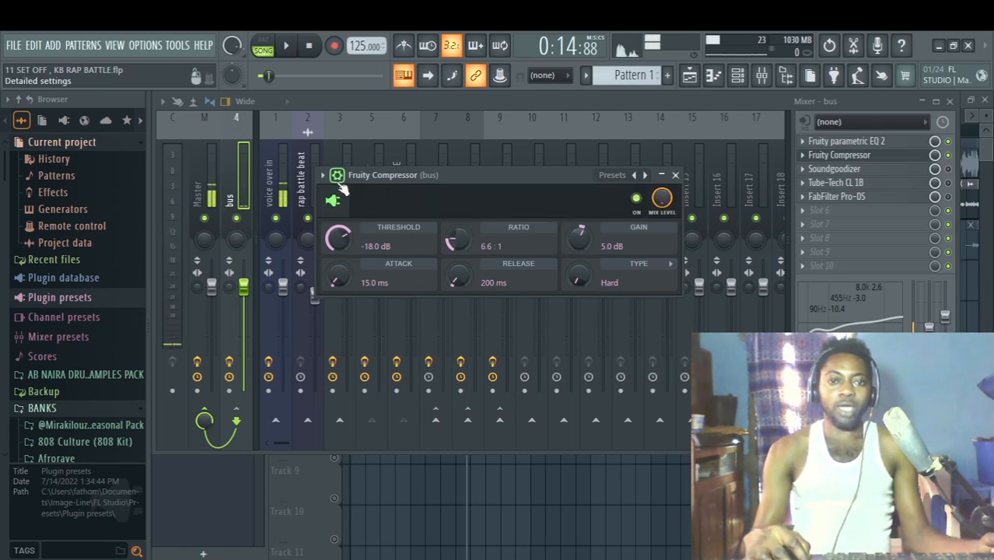
click(336, 175)
click(675, 175)
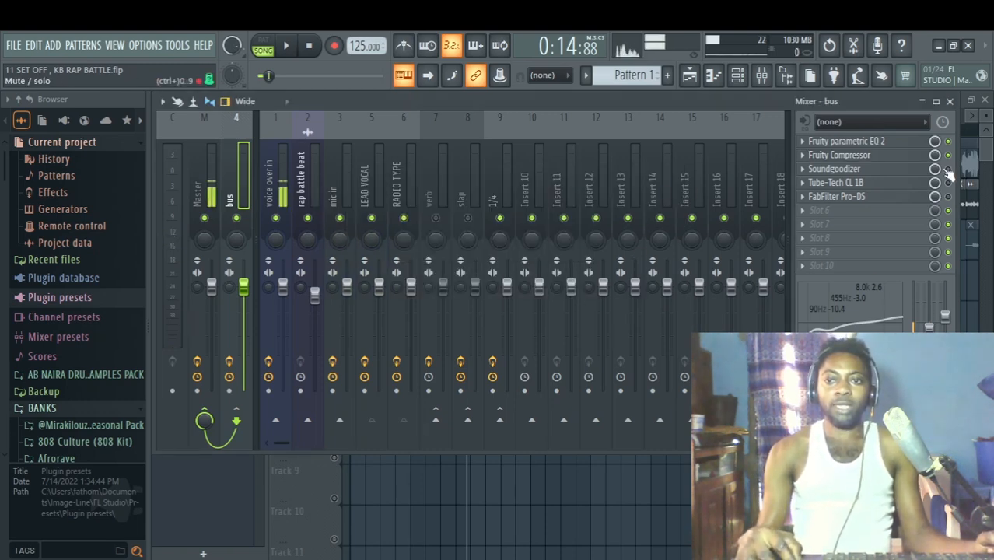
Step: Enable Soundgoodizer on the bus, open it to examine its amount and mode A setting, and close it
click(840, 169)
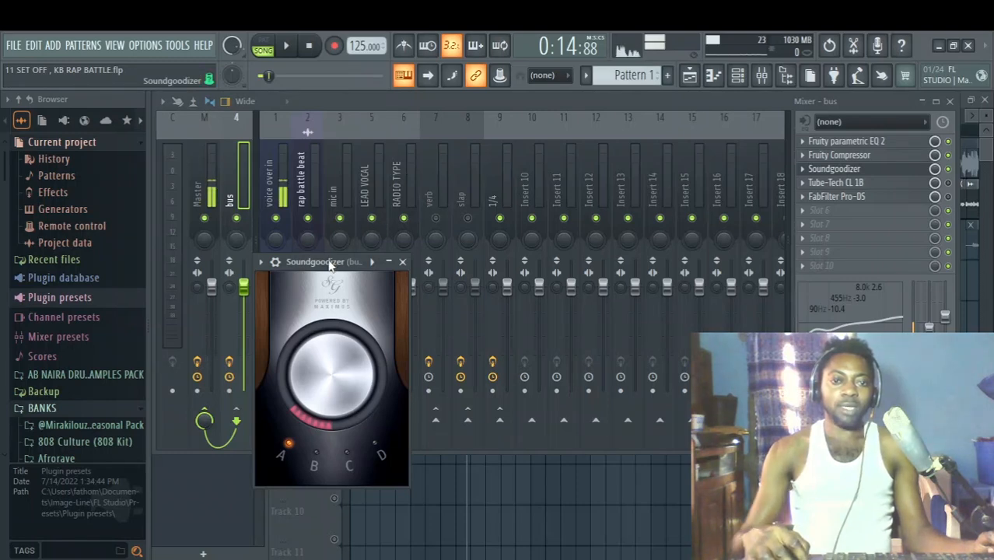
drag(328, 264, 398, 170)
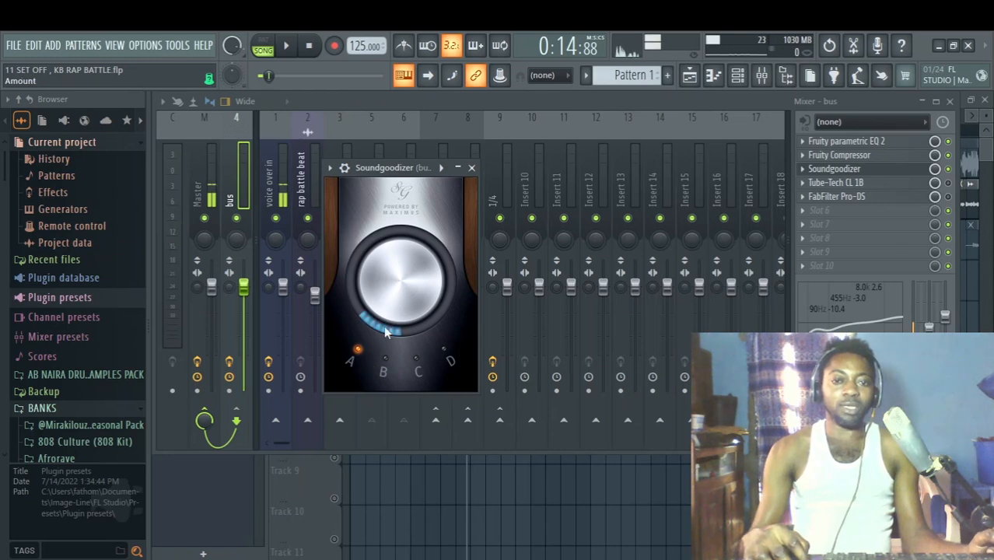
click(471, 167)
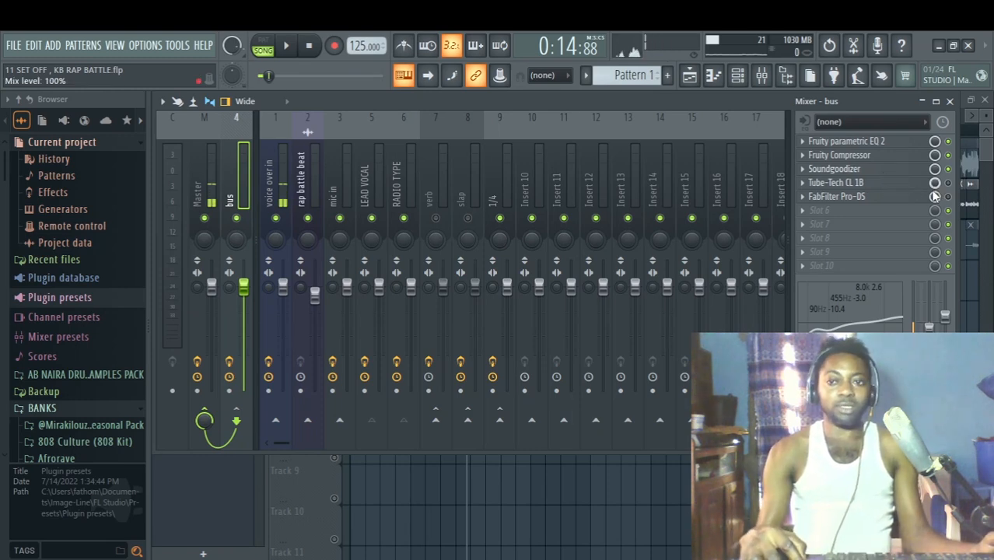
Step: Enable the Tube-Tech CL 1B compressor on the bus, inspect its gain, ratio and threshold knobs, and close it
click(877, 186)
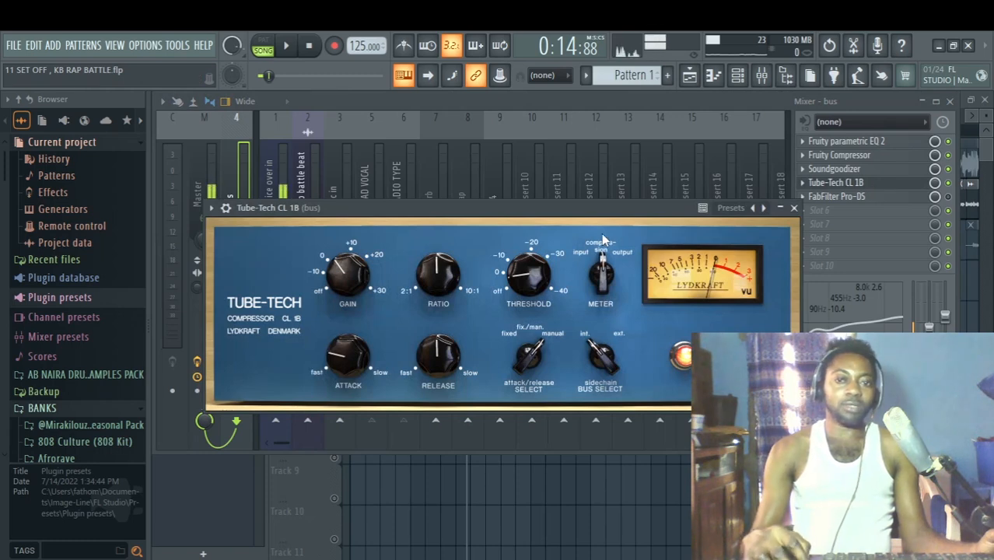
drag(581, 215, 544, 138)
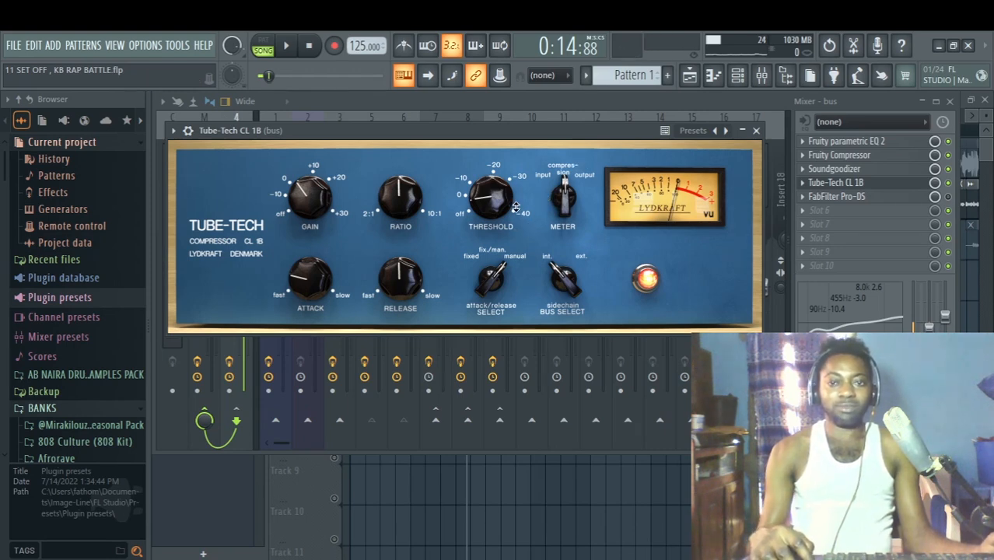
click(755, 130)
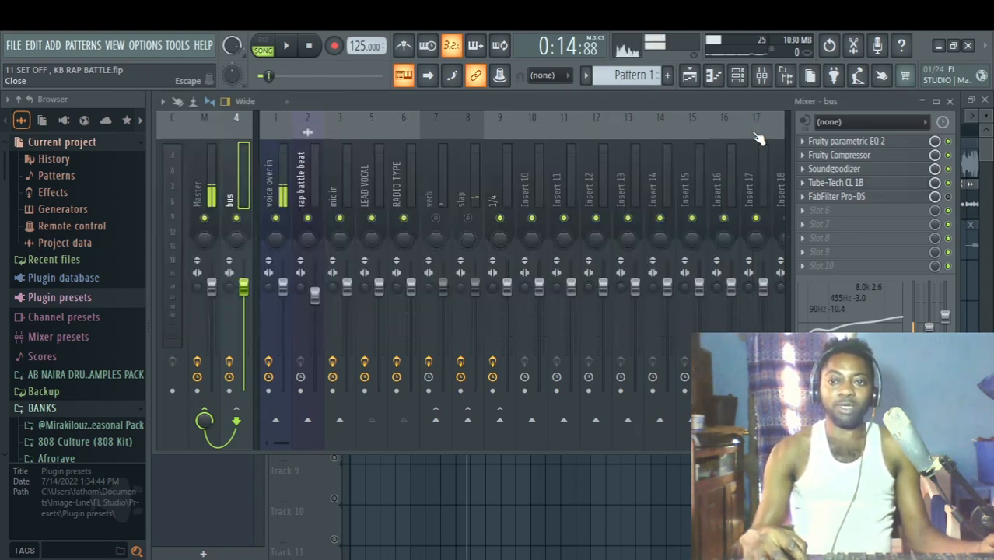
Step: Enable FabFilter Pro-DS on the bus, examine its de-essing threshold, range and frequency band, and close it
click(859, 197)
drag(519, 120, 560, 124)
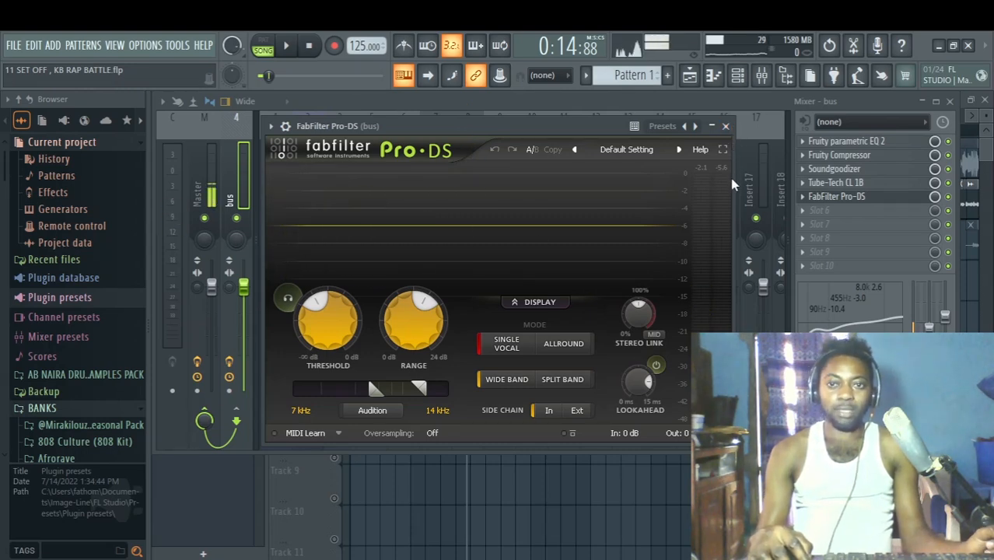
click(724, 126)
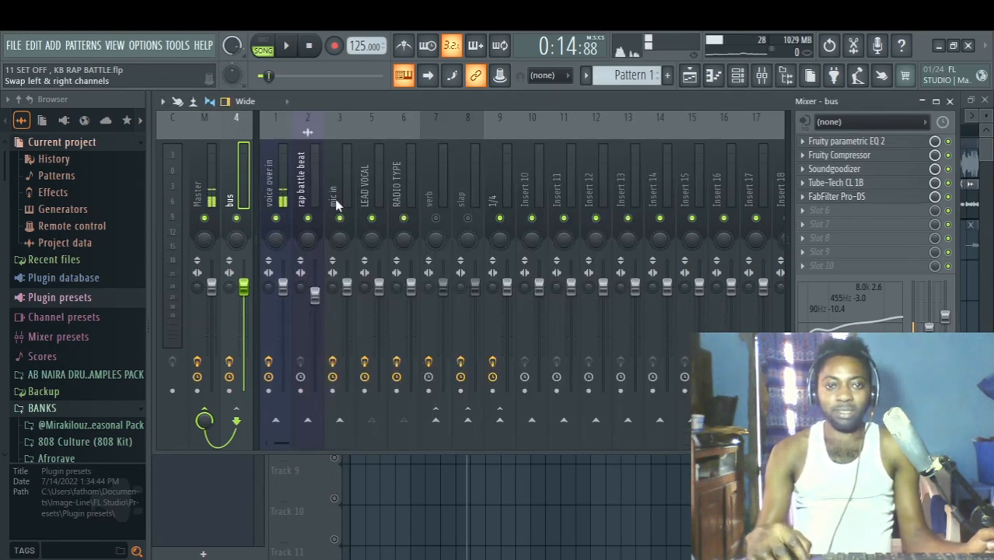
Step: Check the LEAD VOCAL's sends, unmute the verb and slap tracks, and inspect the verb track's Fruity Reeverb 2 settings
click(360, 189)
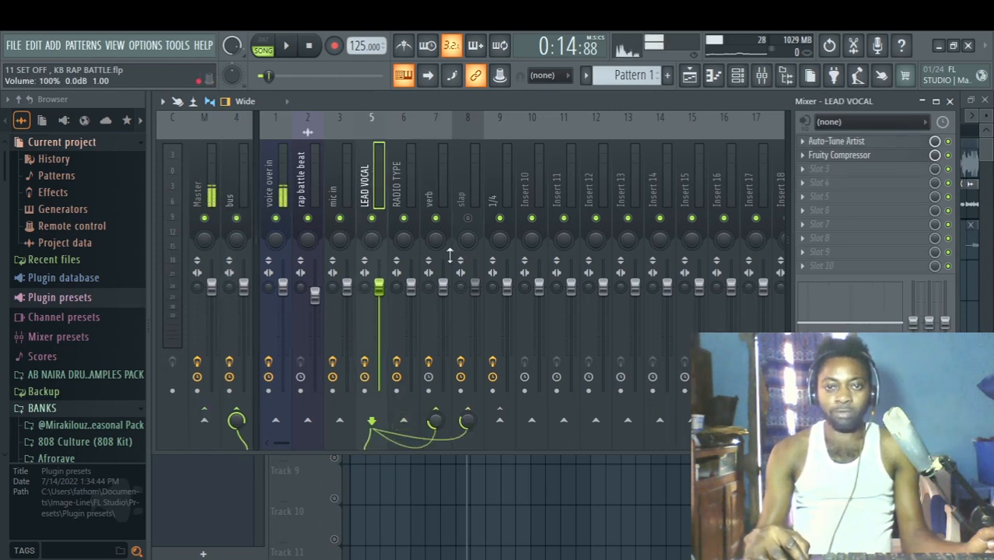
click(429, 203)
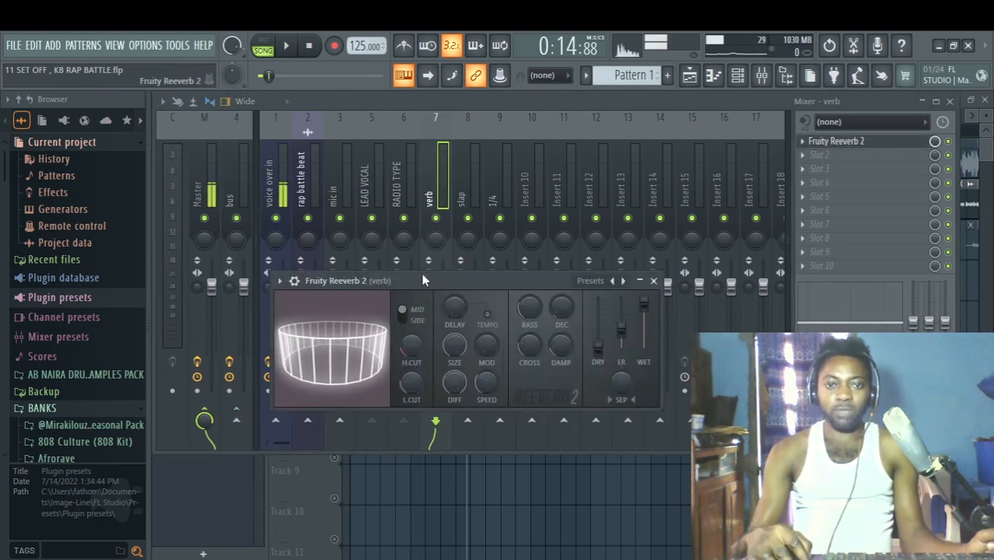
drag(425, 280, 449, 225)
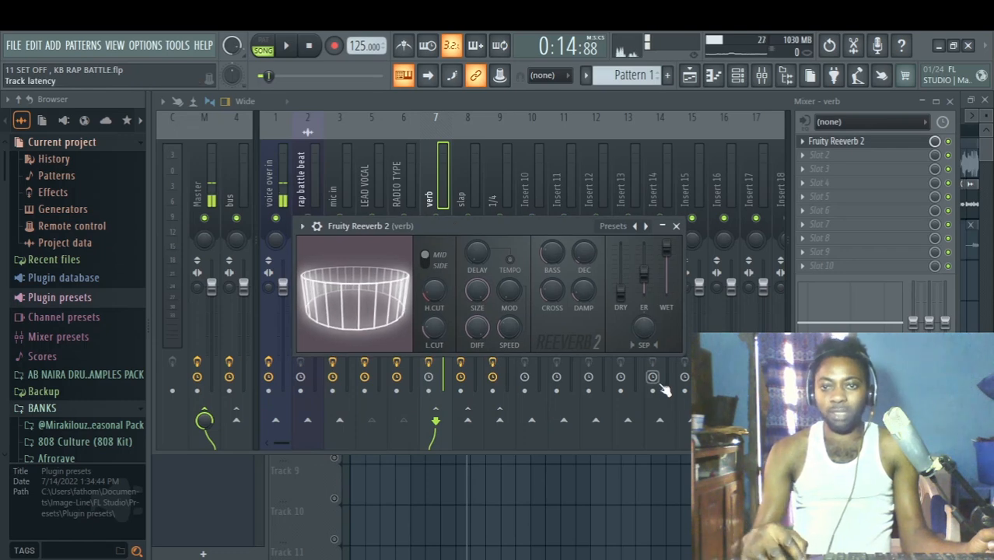
drag(515, 227, 532, 184)
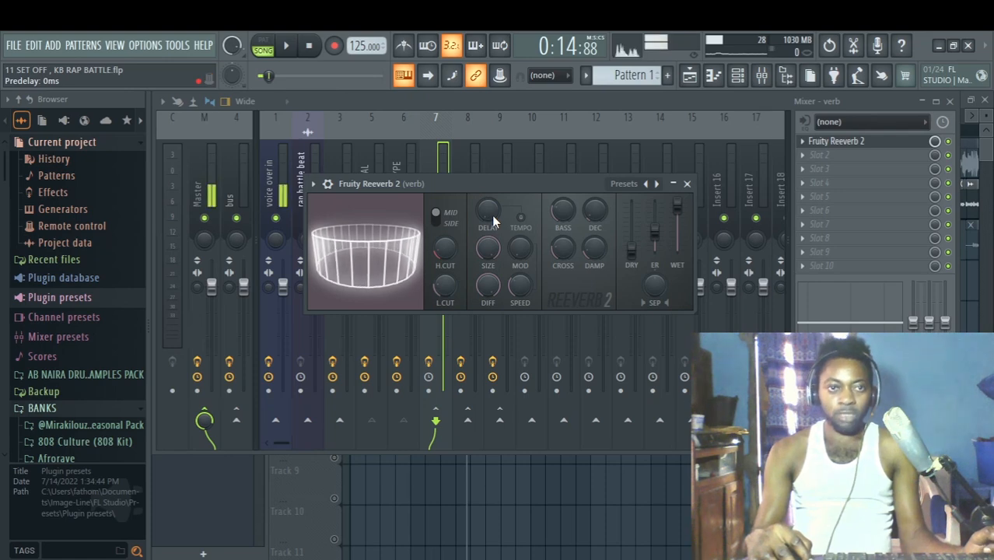
click(686, 183)
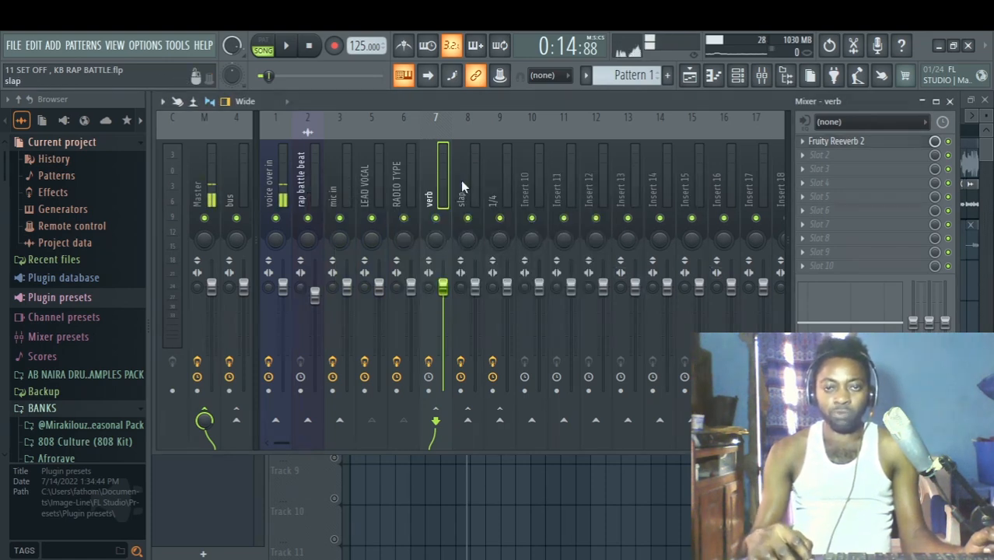
Step: Play the song briefly with the slap track selected, and inspect its EchoBoy delay settings before closing the plugin
click(371, 182)
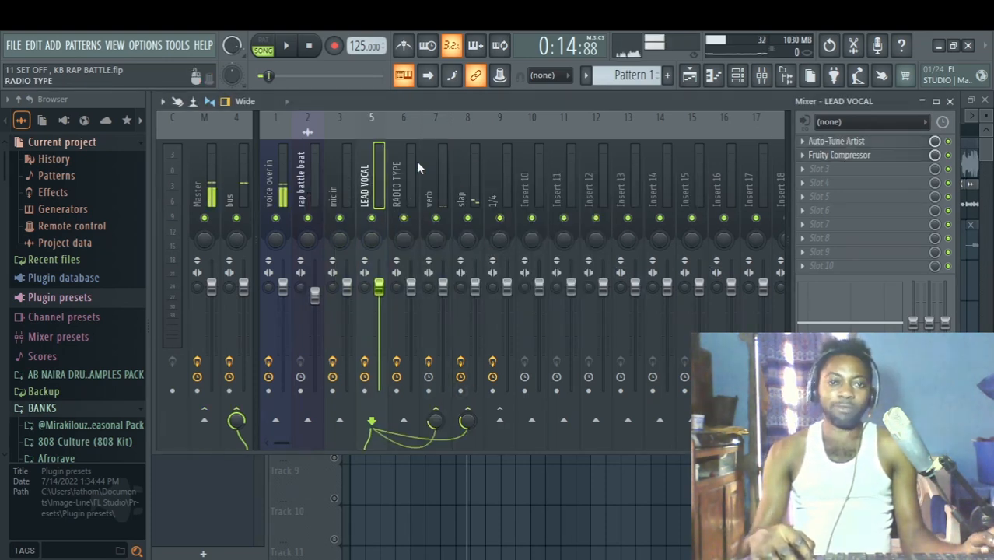
click(470, 185)
key(space)
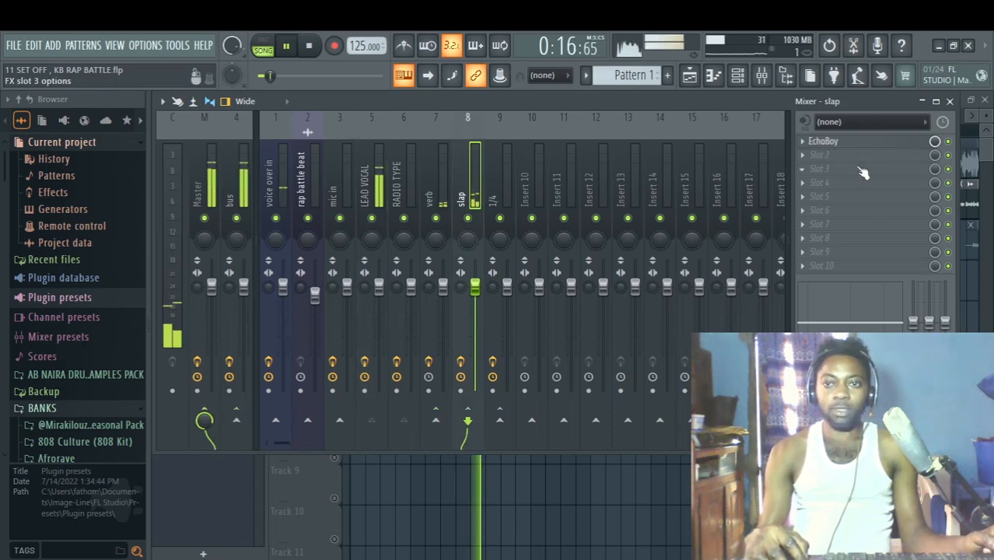
key(space)
click(846, 144)
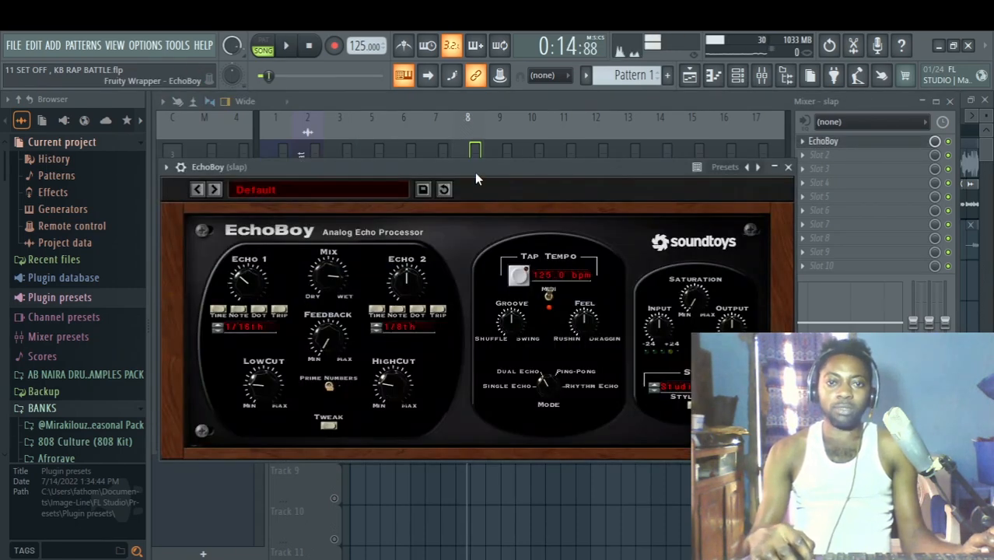
drag(471, 165, 473, 129)
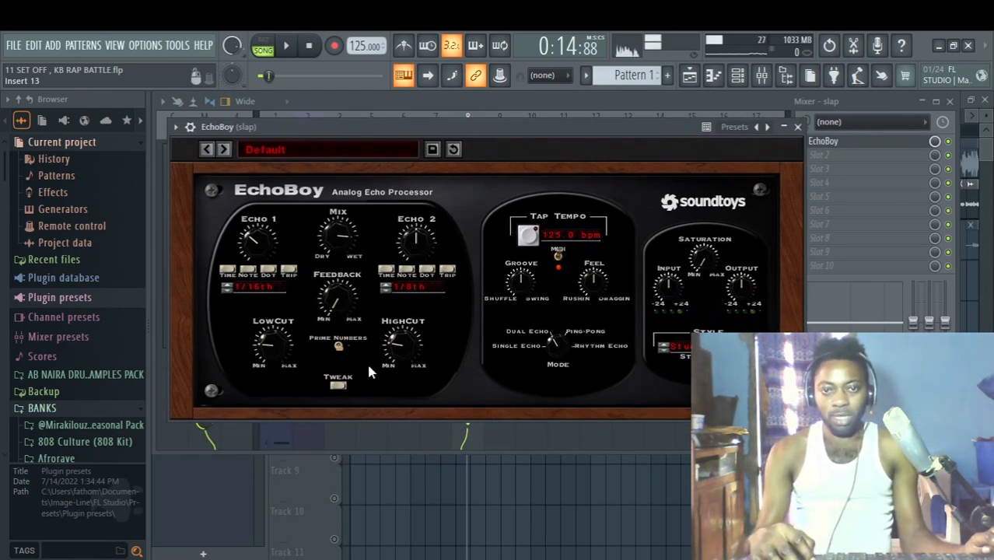
click(797, 127)
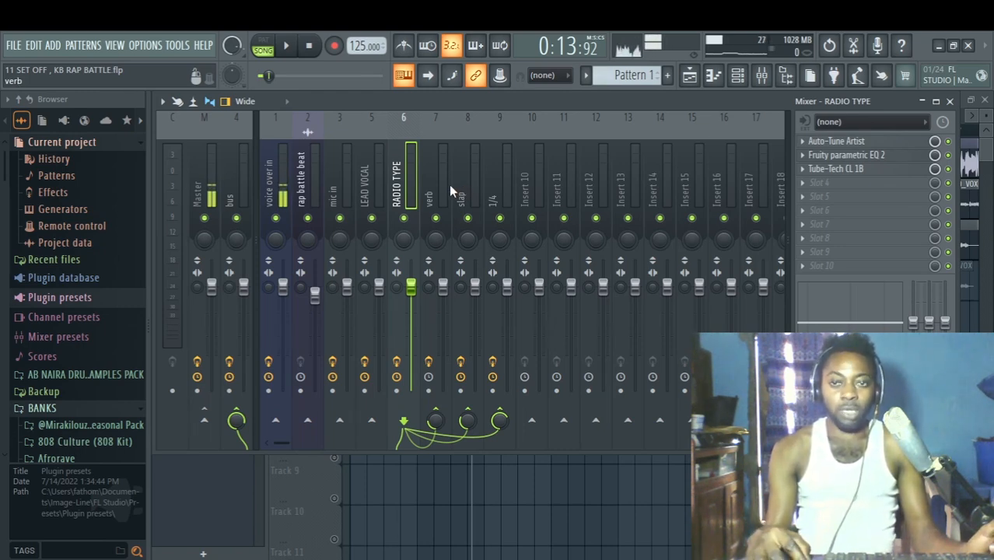
Step: Play the full mix with the voice over in track muted, bring up the playlist and stop playback
key(space)
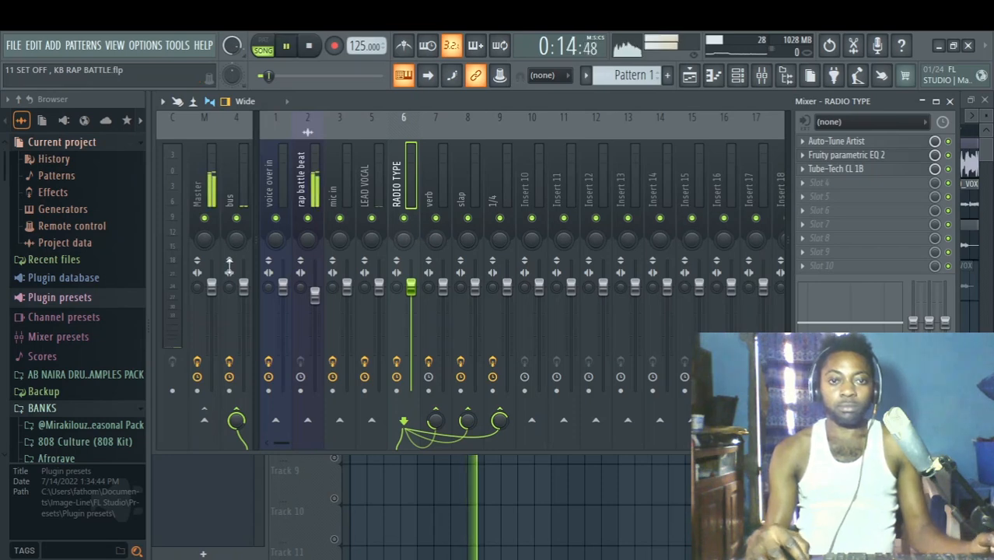
click(275, 218)
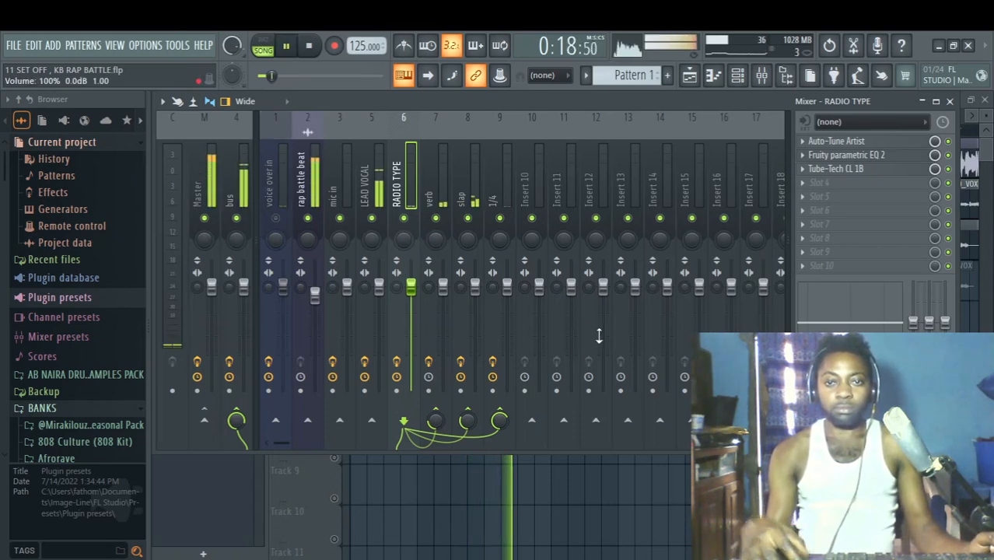
click(688, 76)
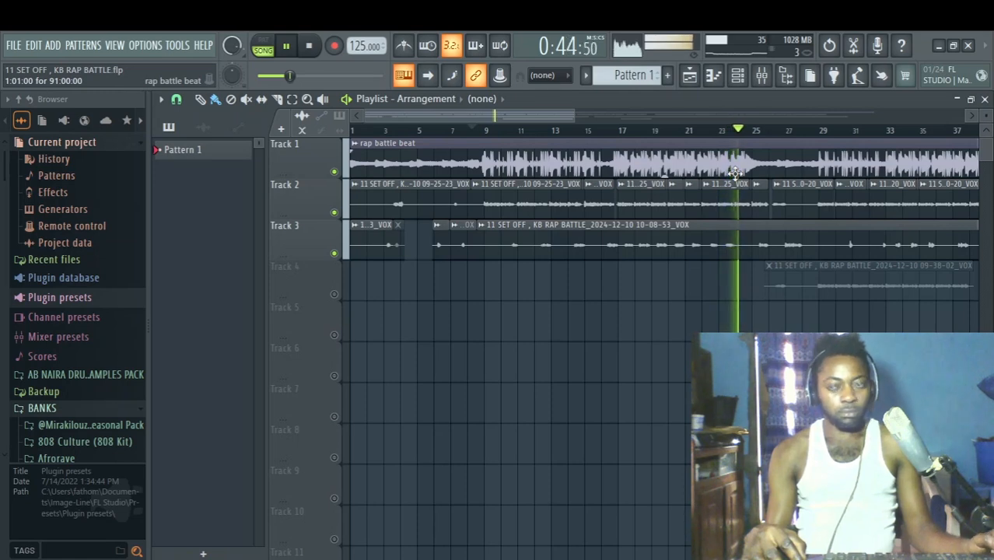
key(space)
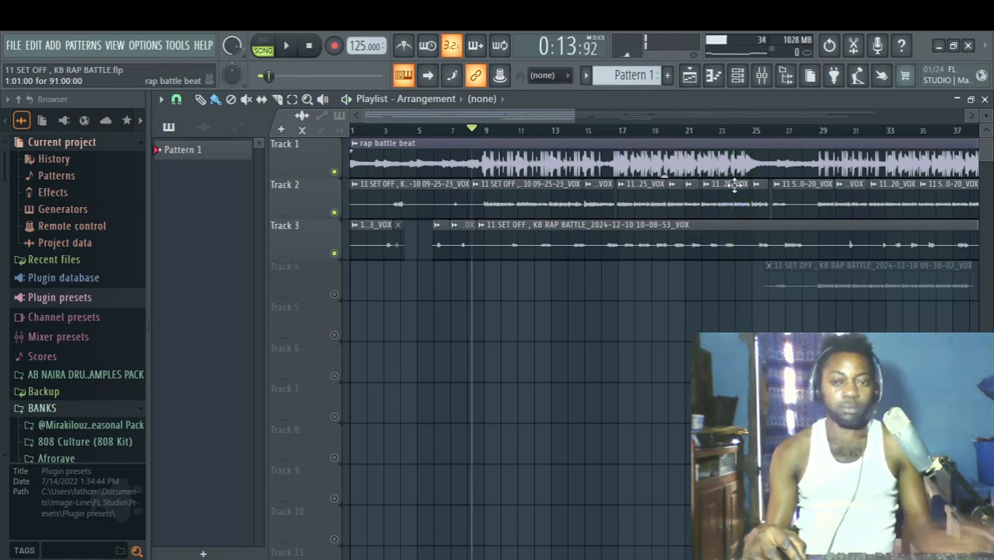